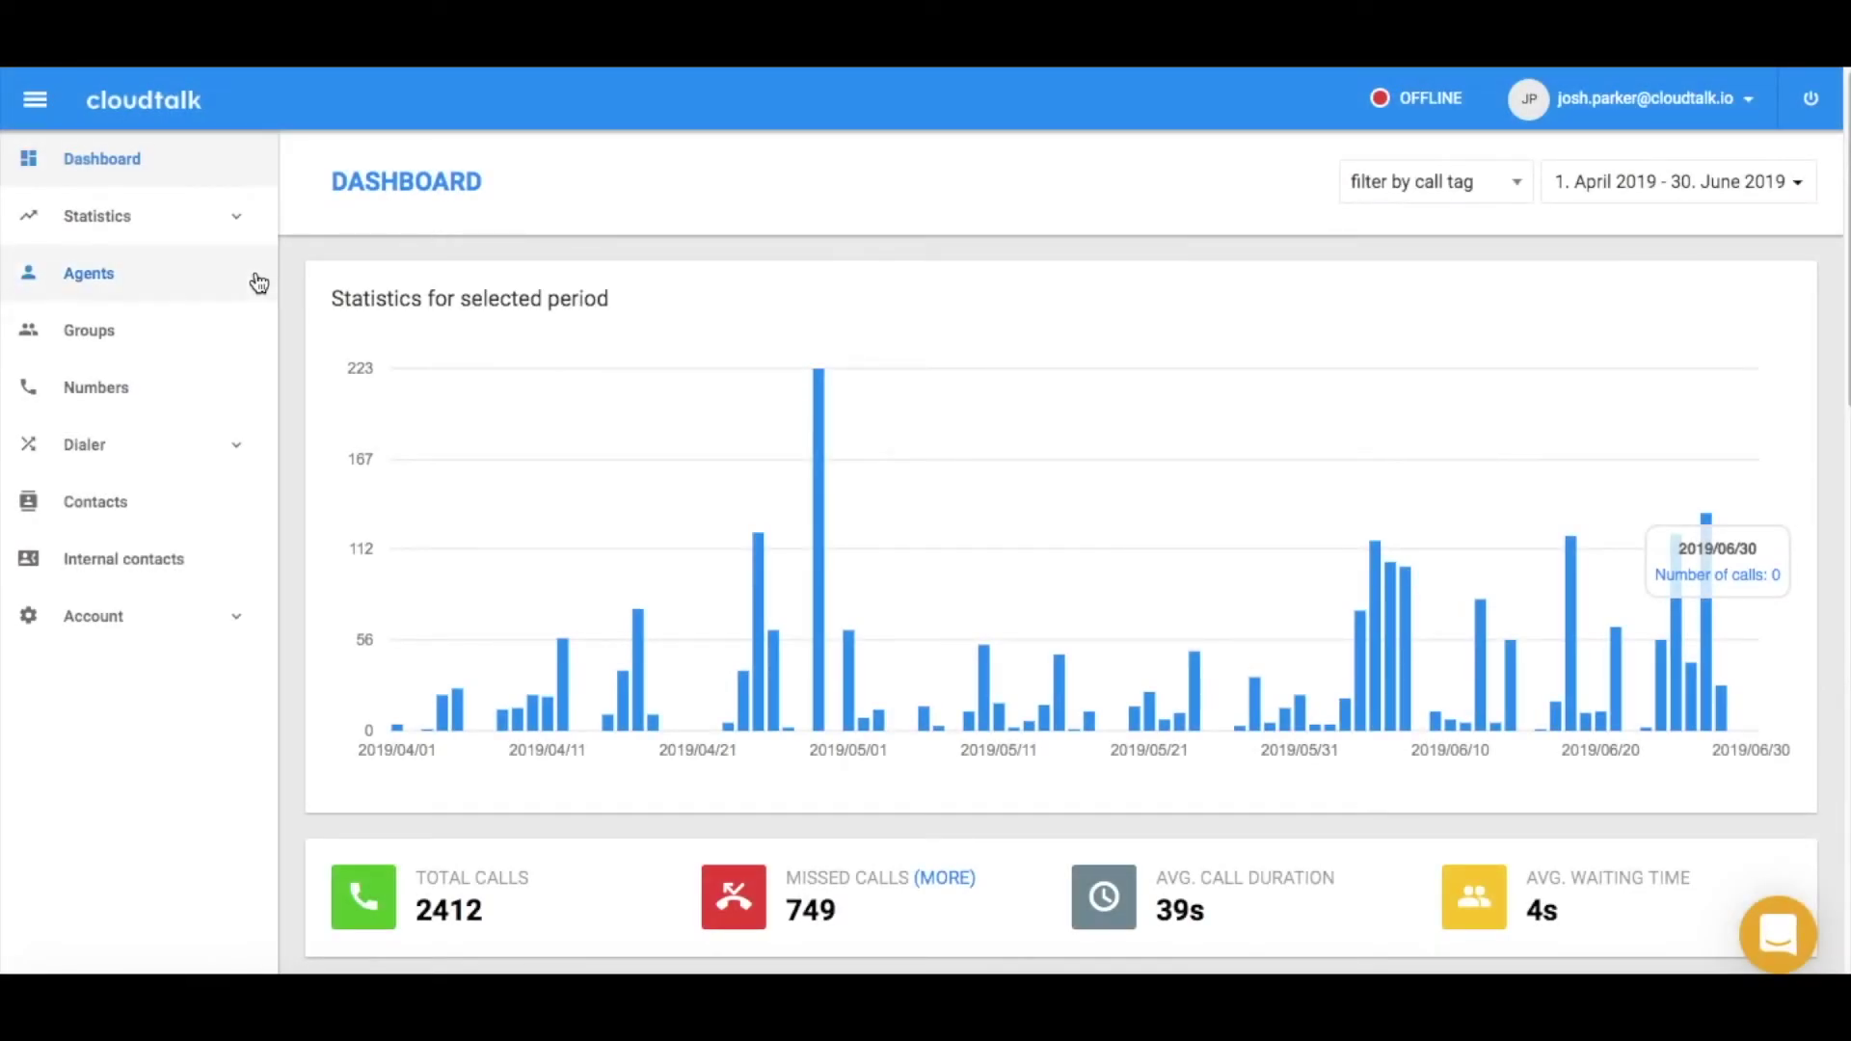
Step: Open the Integrations page from the Account settings section
left_click(158, 616)
left_click(109, 767)
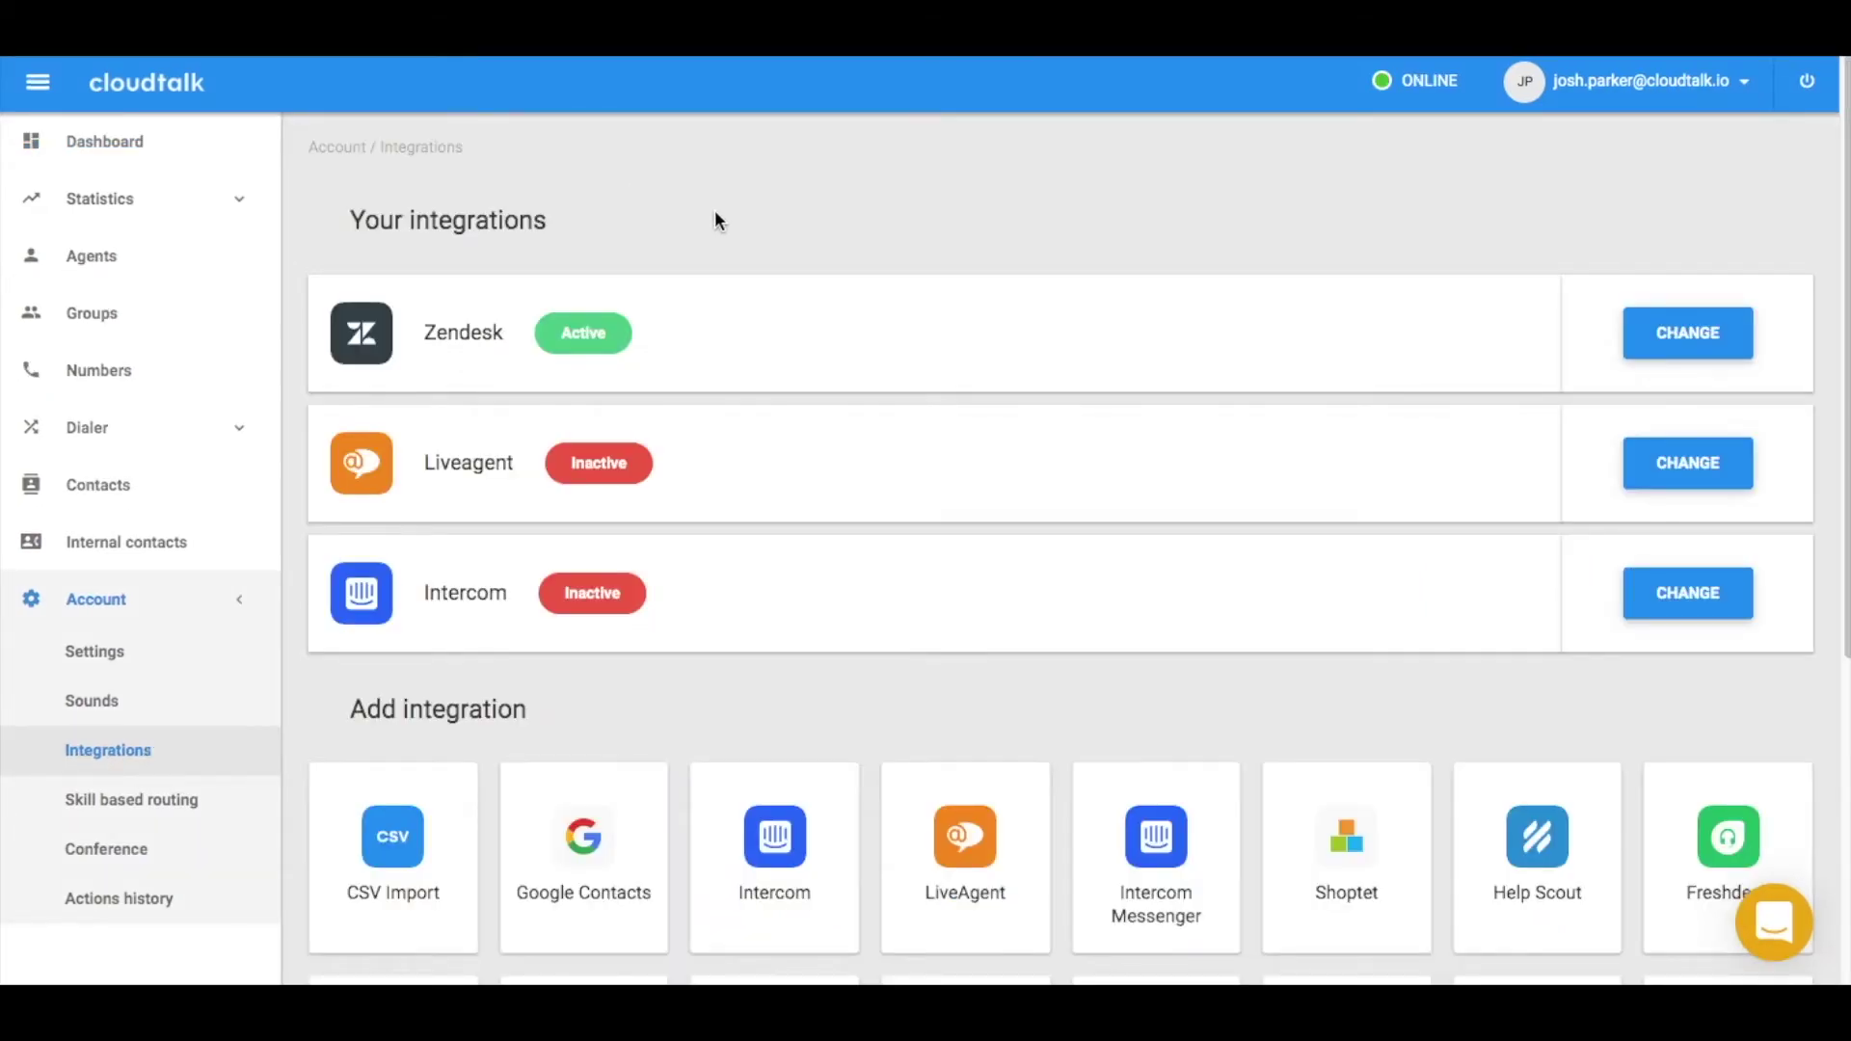
scroll(715, 219, "down", 3)
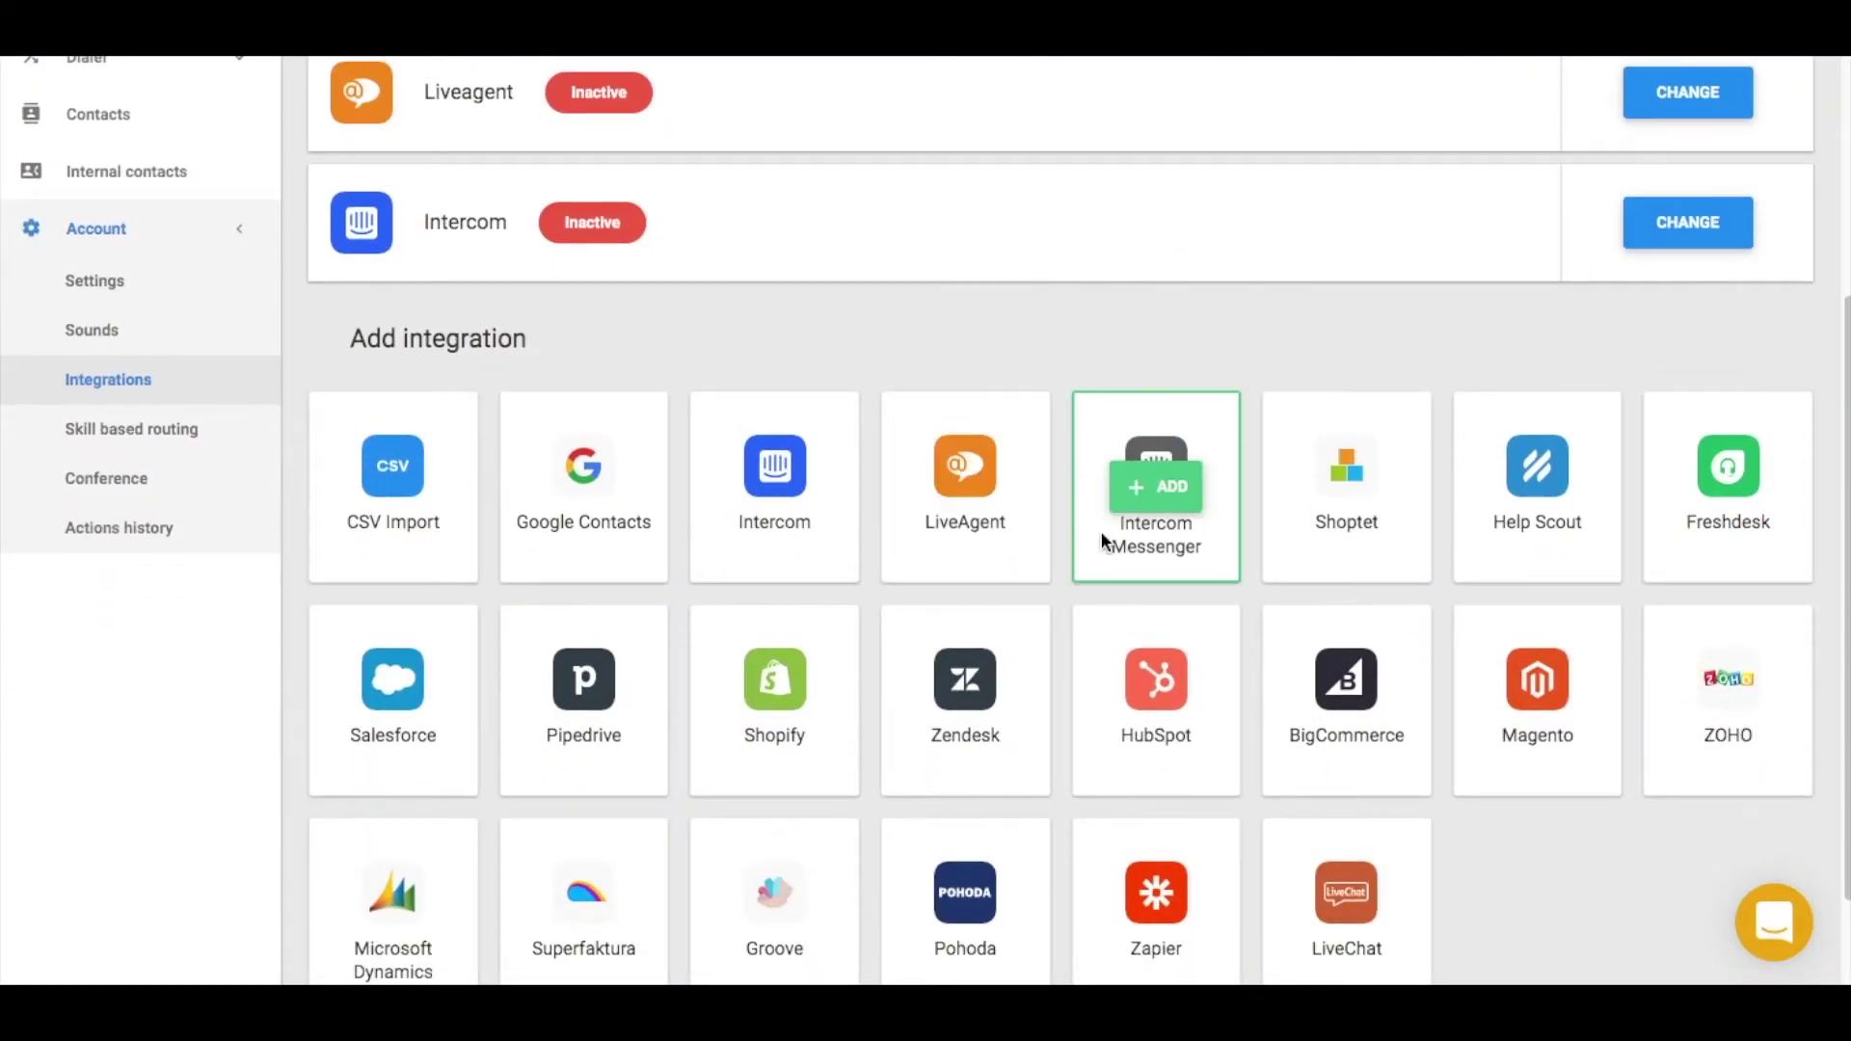
Step: Add HubSpot, sign in with email and password, and grant CloudTalk access
mouse_move(1156, 700)
left_click(1169, 703)
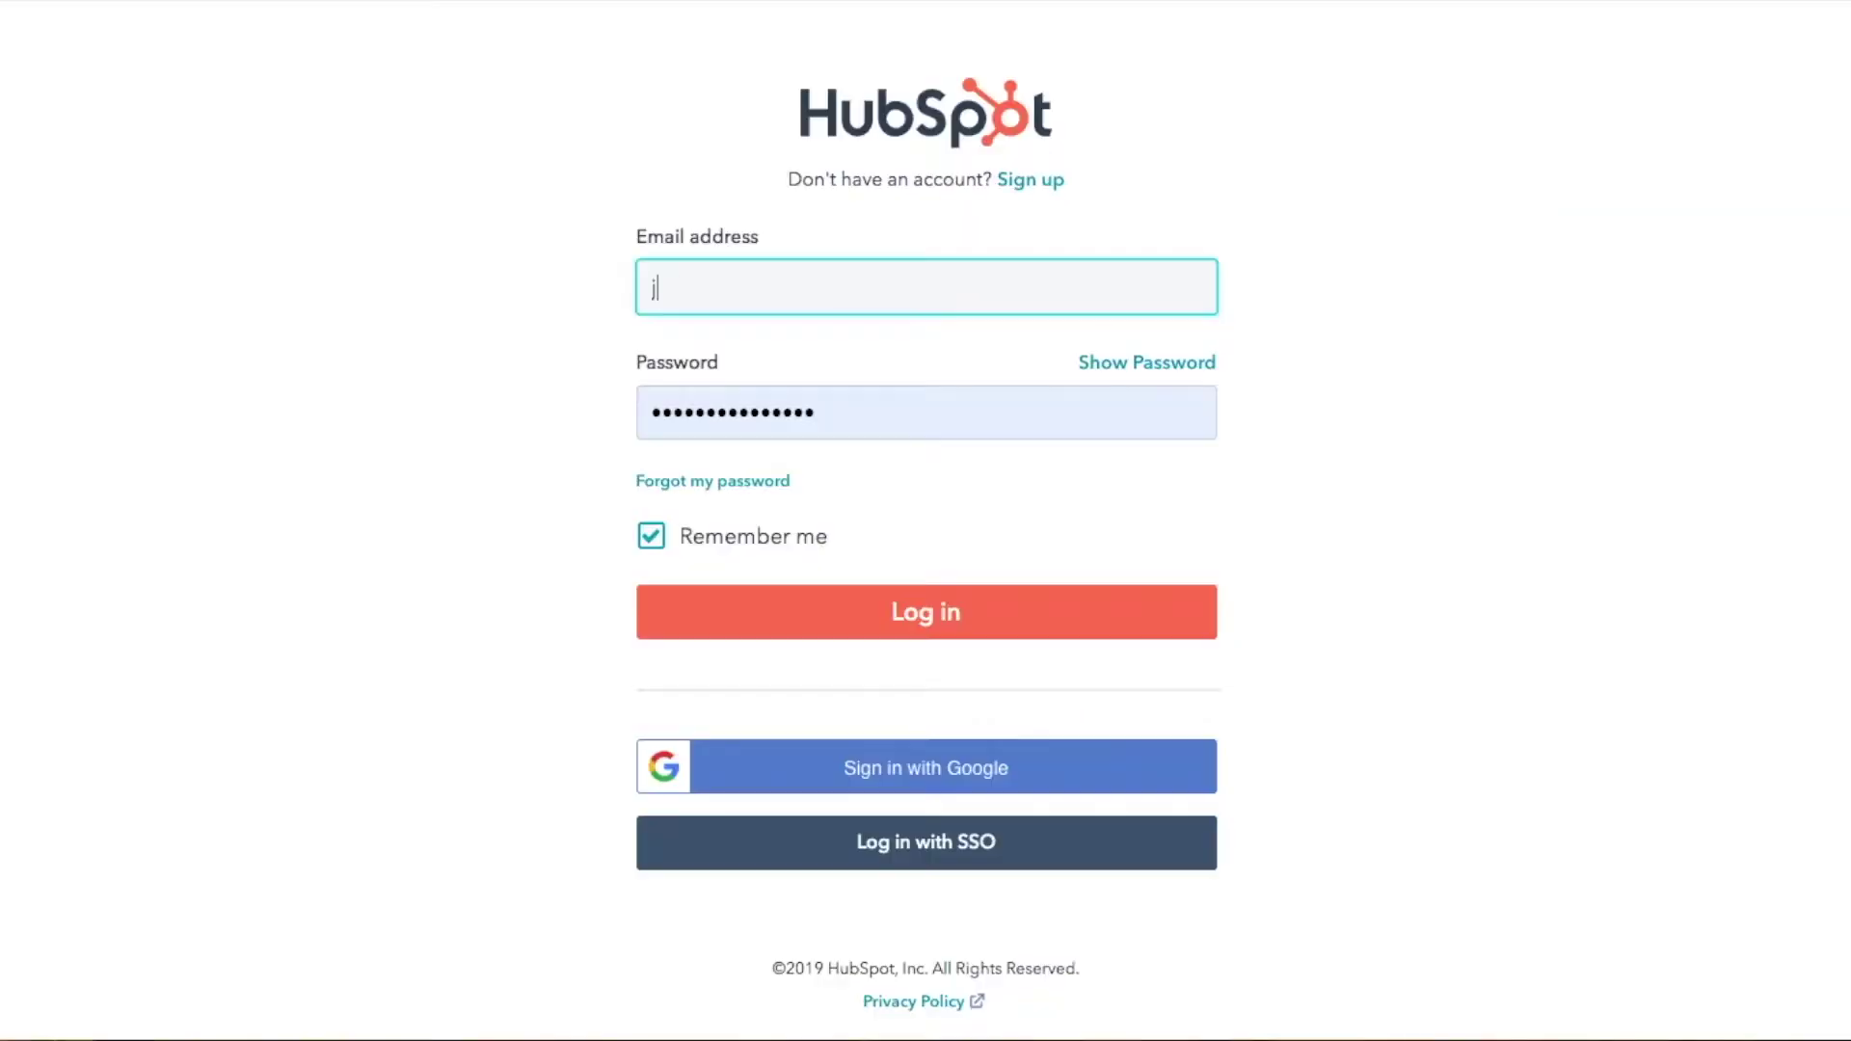
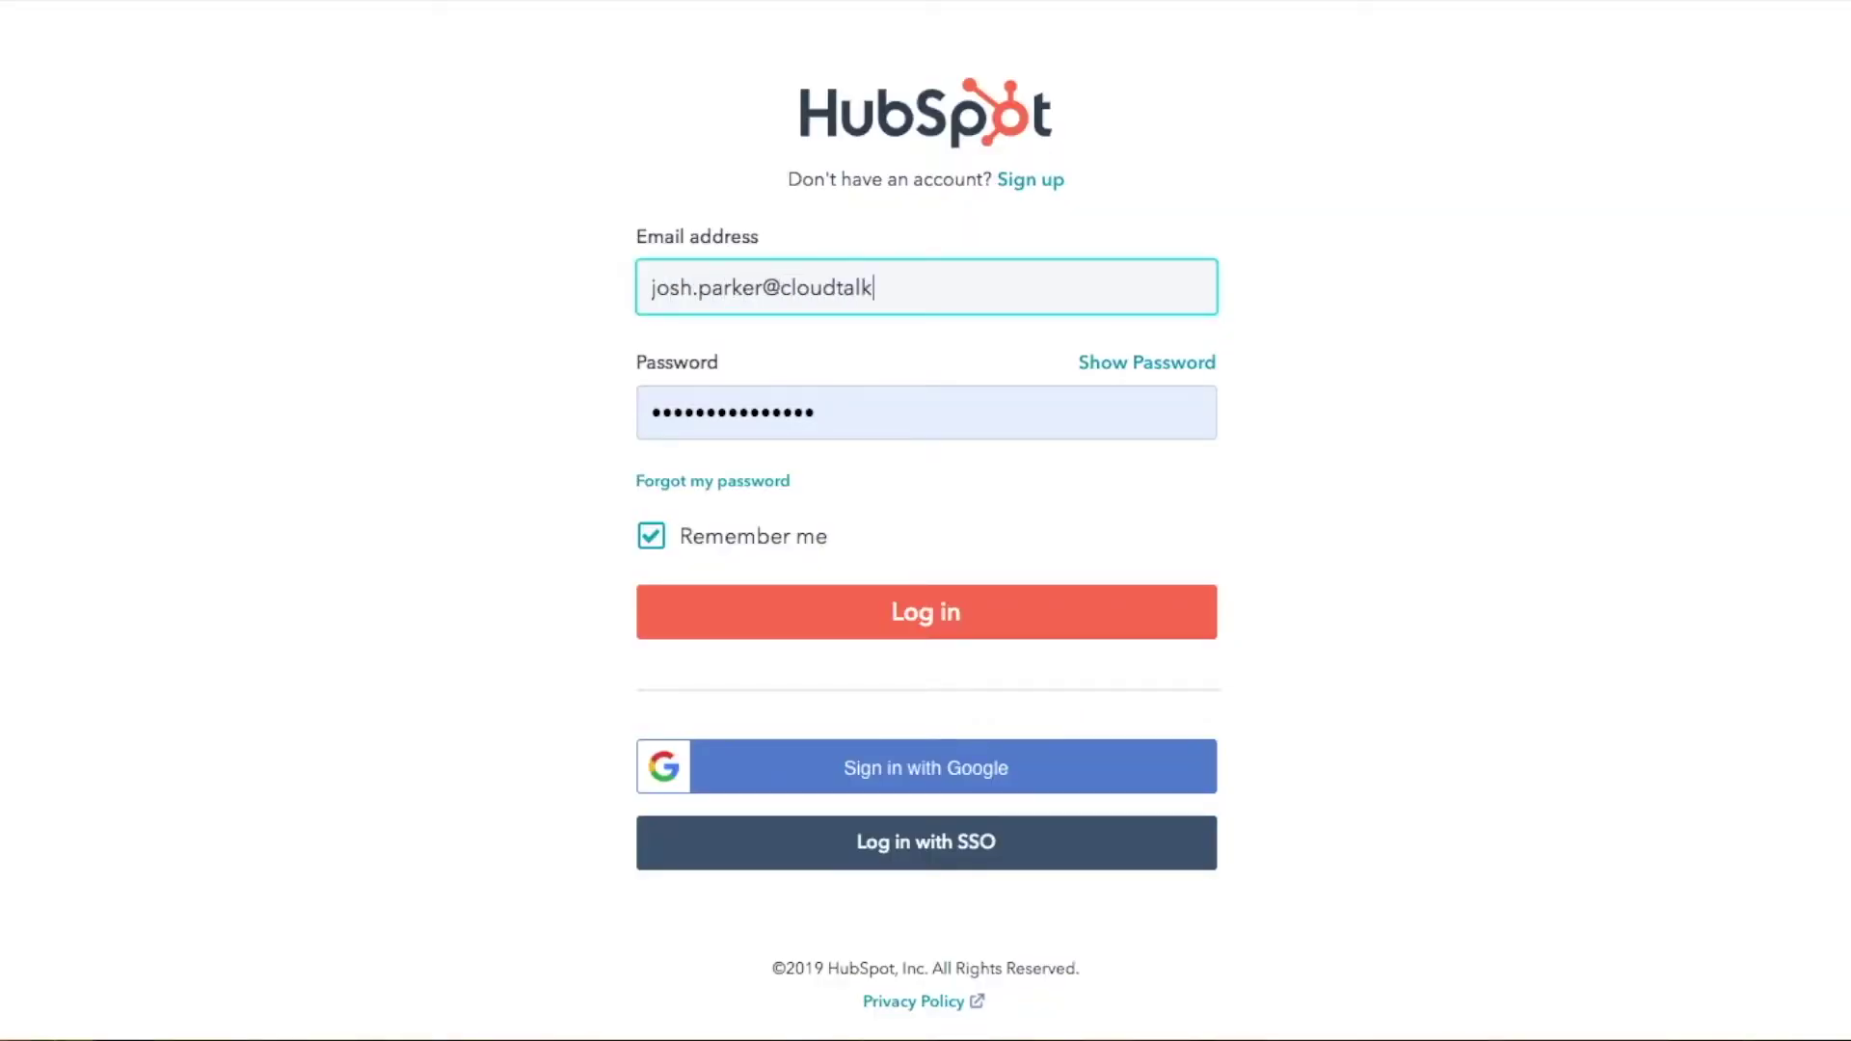
key("Tab")
type("••••••••••••••••")
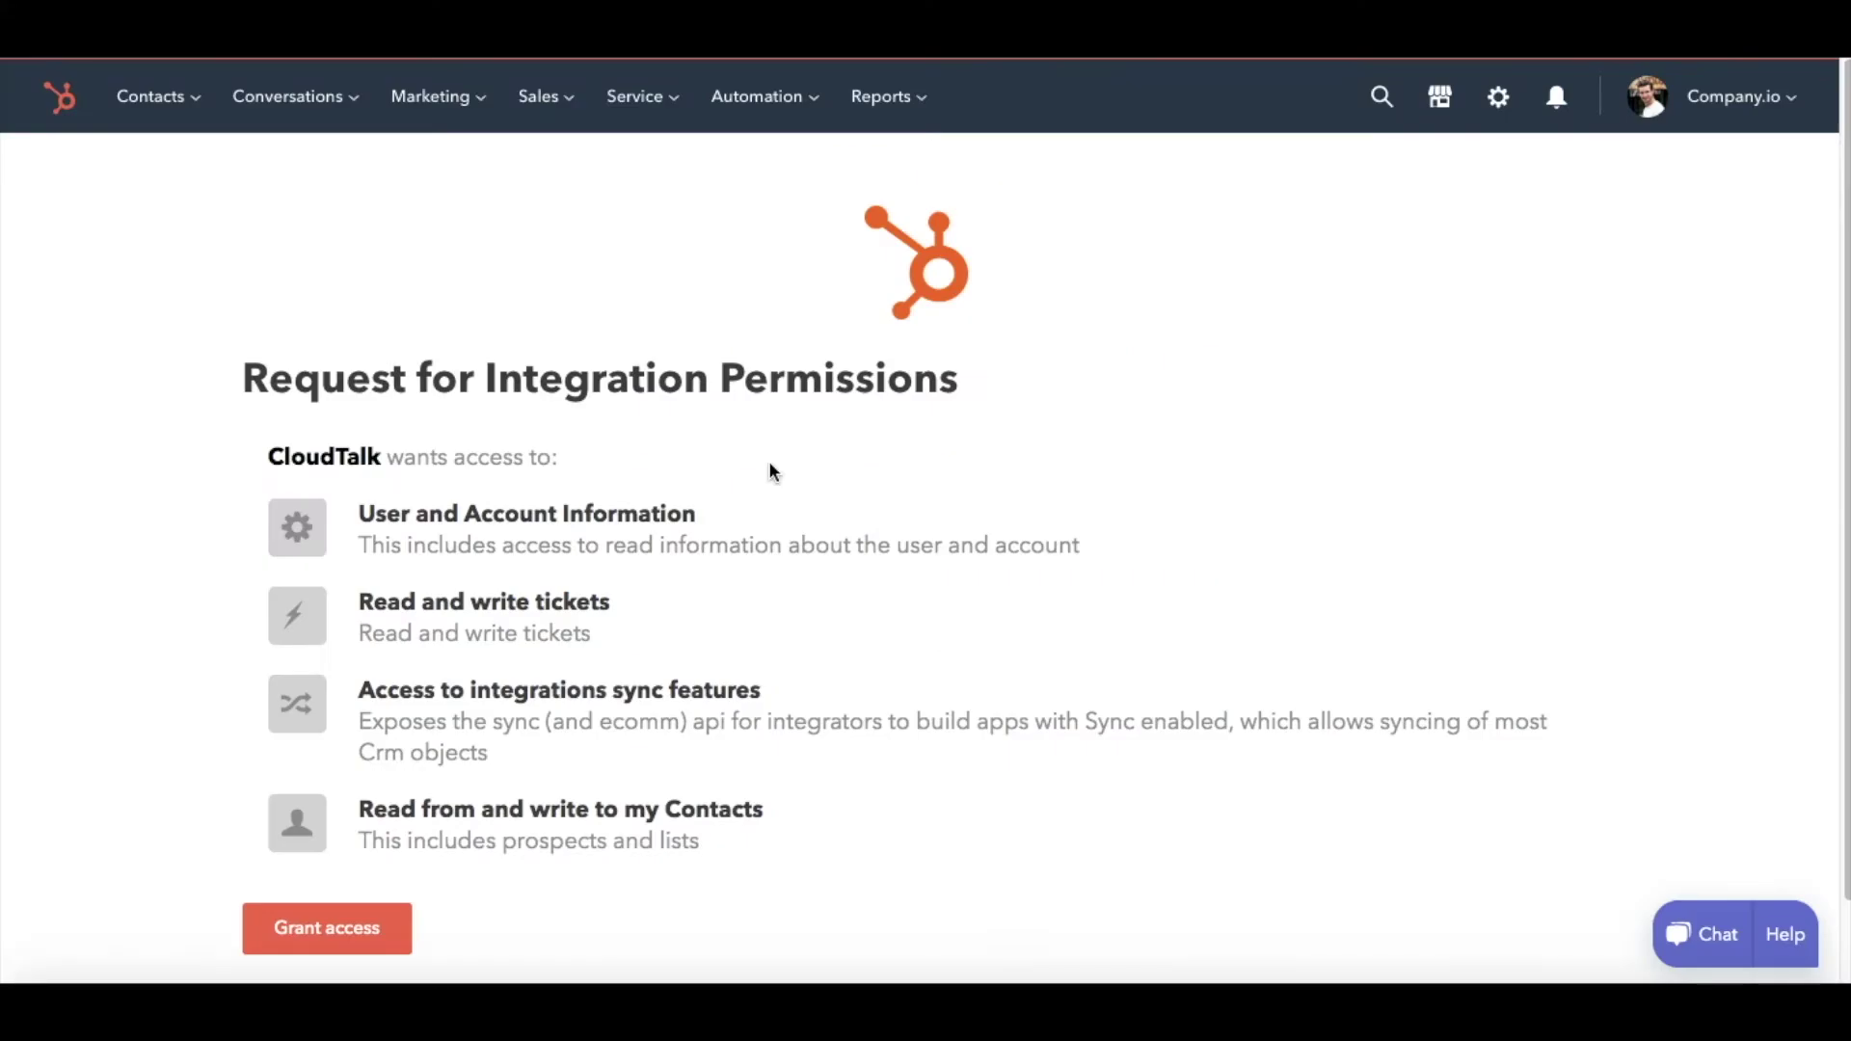
scroll(126, 658, "down", 2)
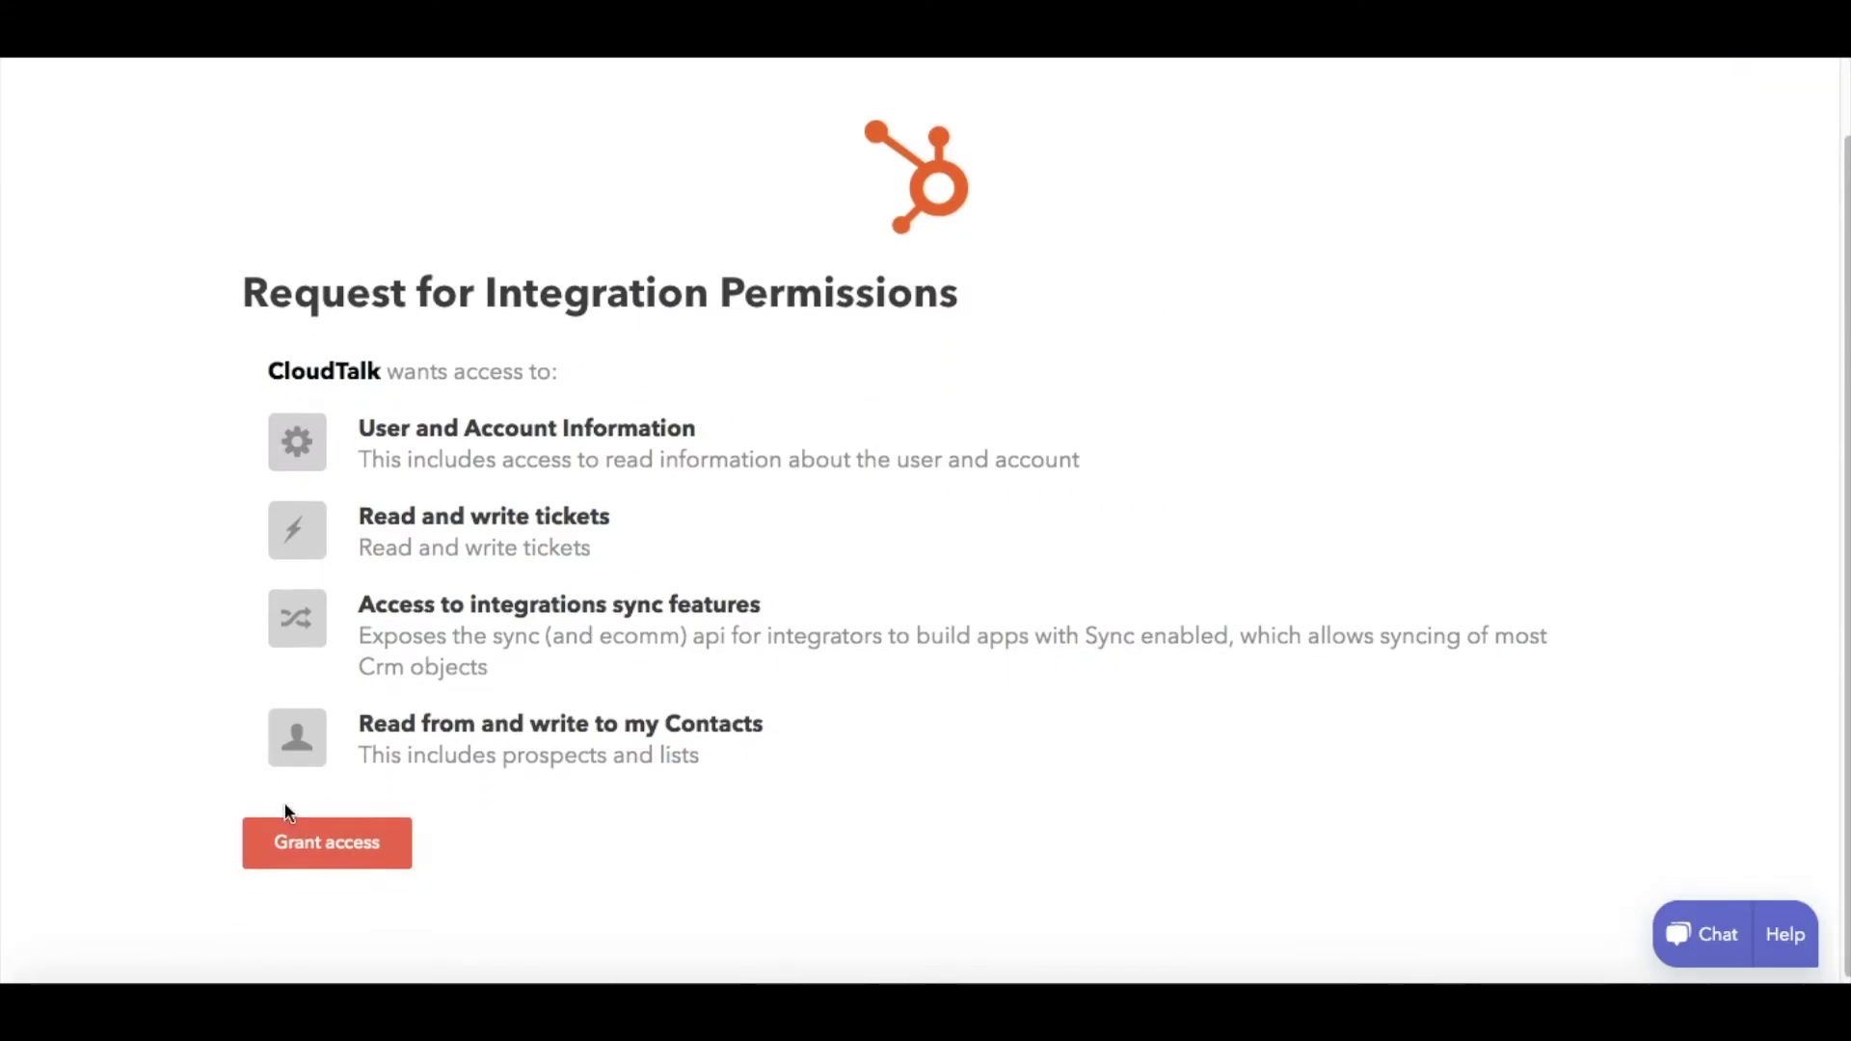
left_click(303, 854)
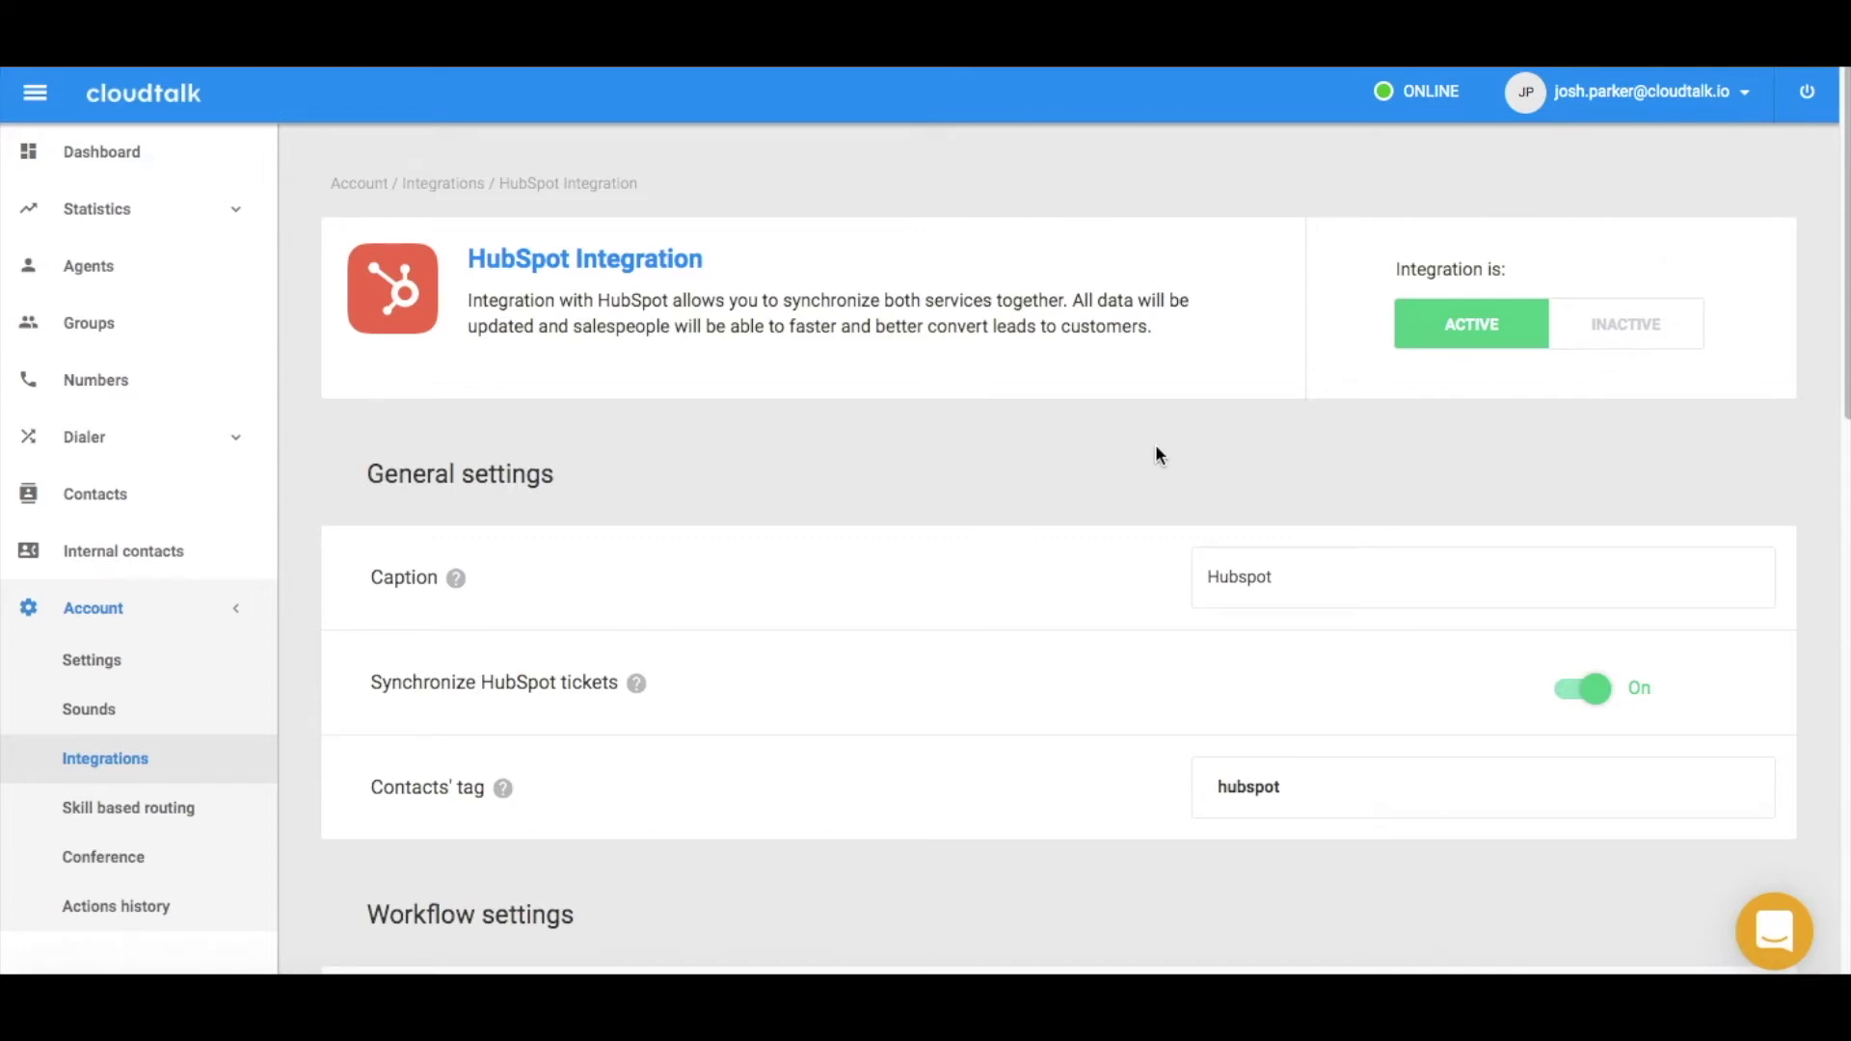
scroll(1065, 483, "down", 2)
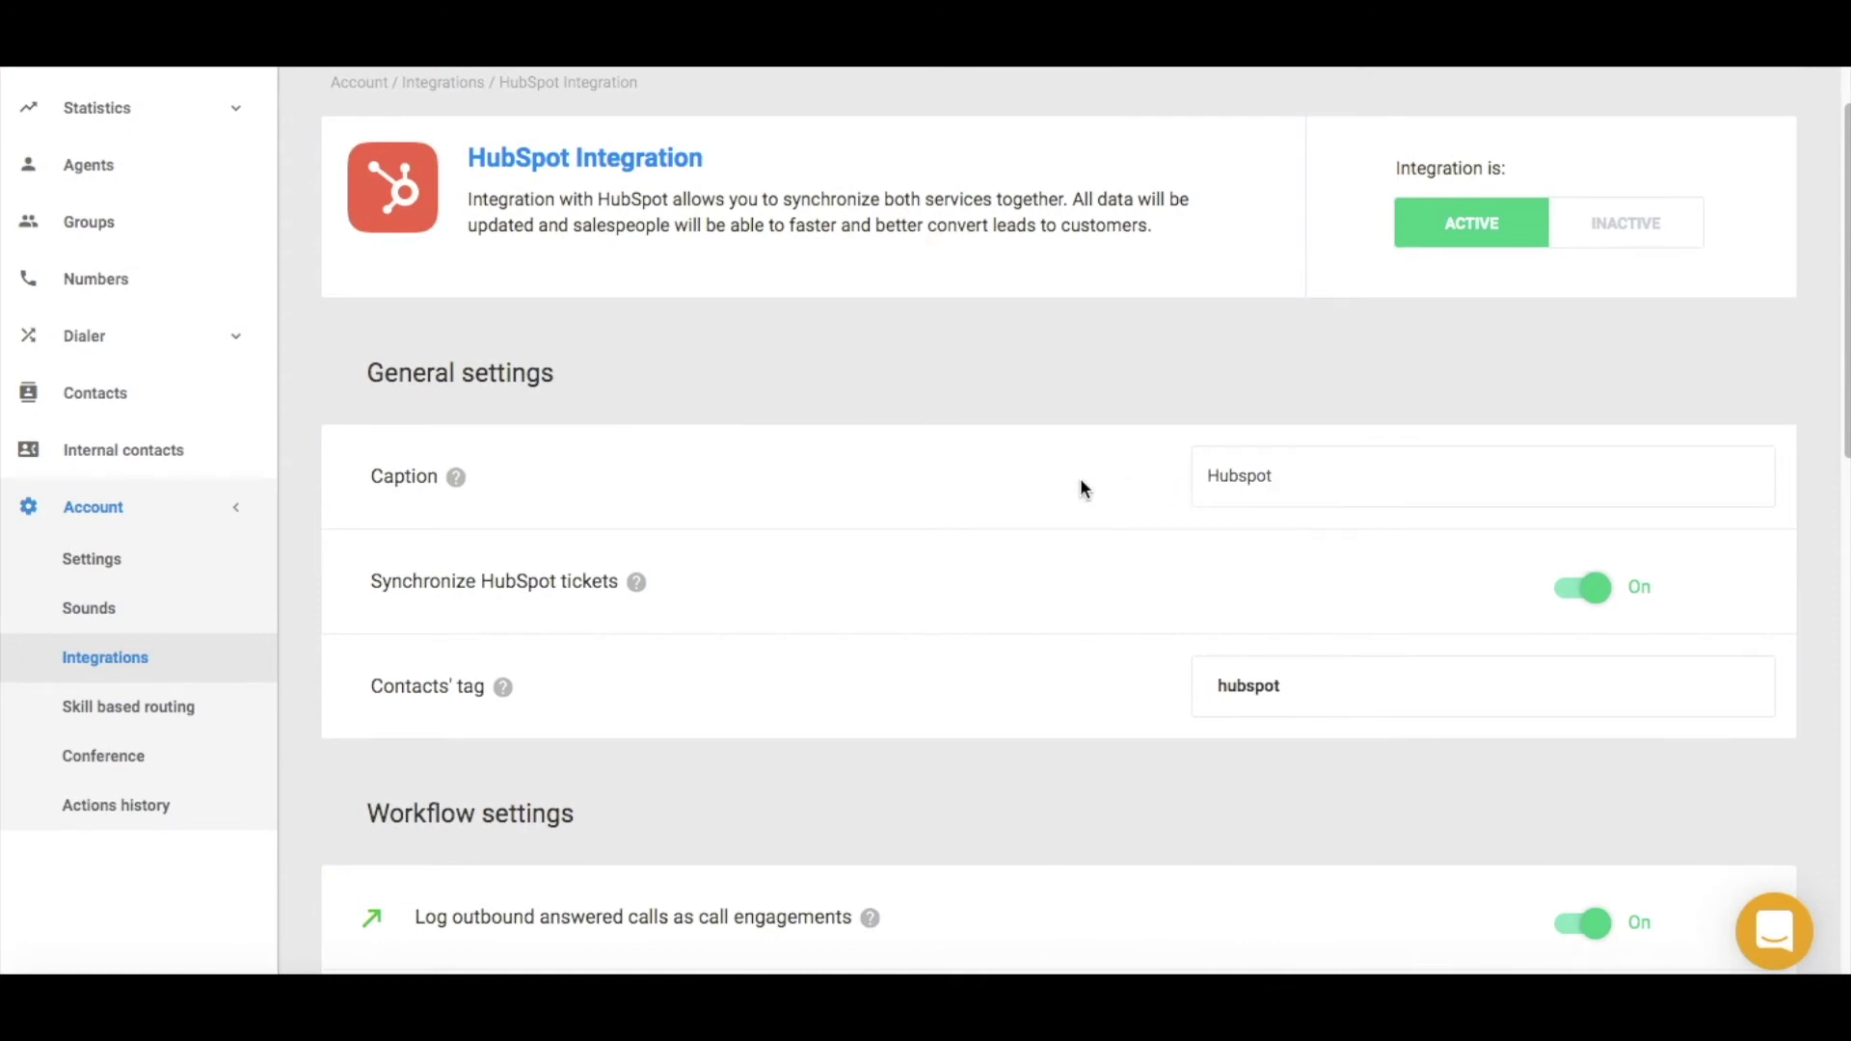
scroll(1080, 489, "down", 1)
scroll(1081, 489, "down", 1)
scroll(1080, 489, "down", 1)
scroll(1080, 488, "down", 2)
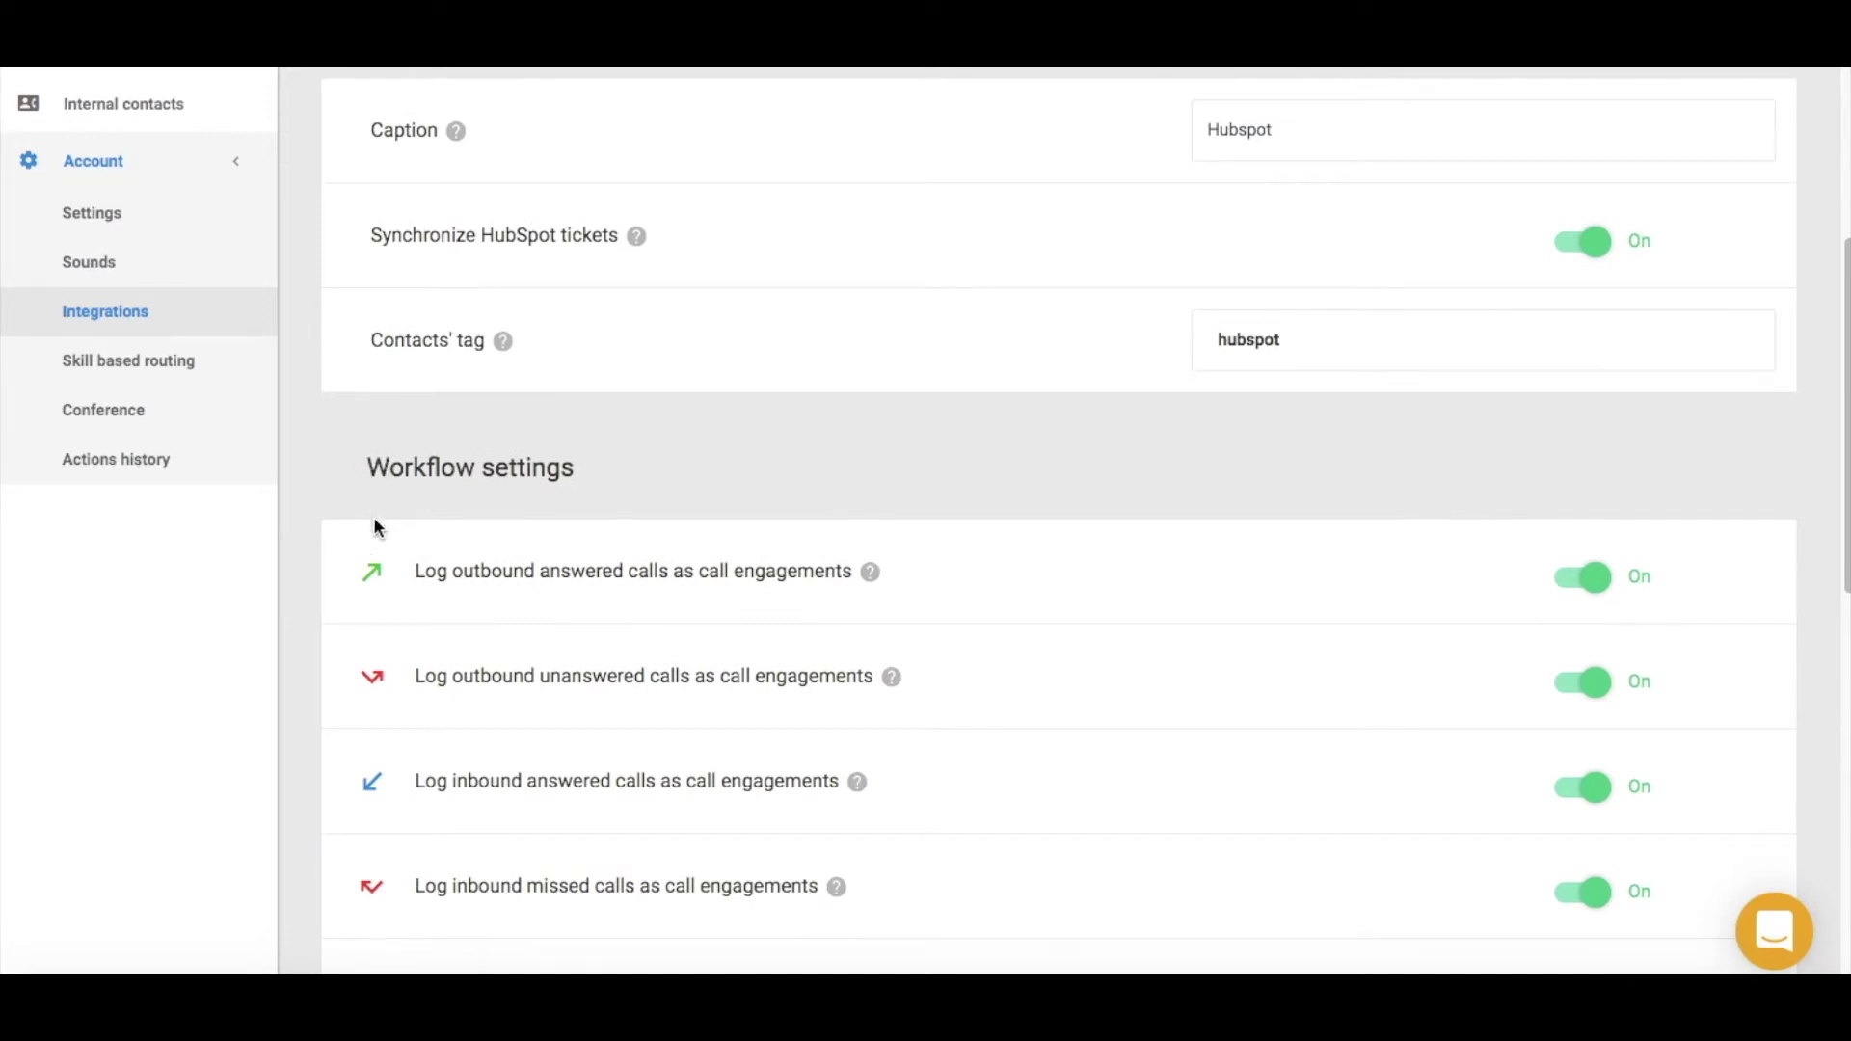
scroll(379, 530, "down", 2)
scroll(384, 536, "down", 1)
scroll(383, 536, "down", 1)
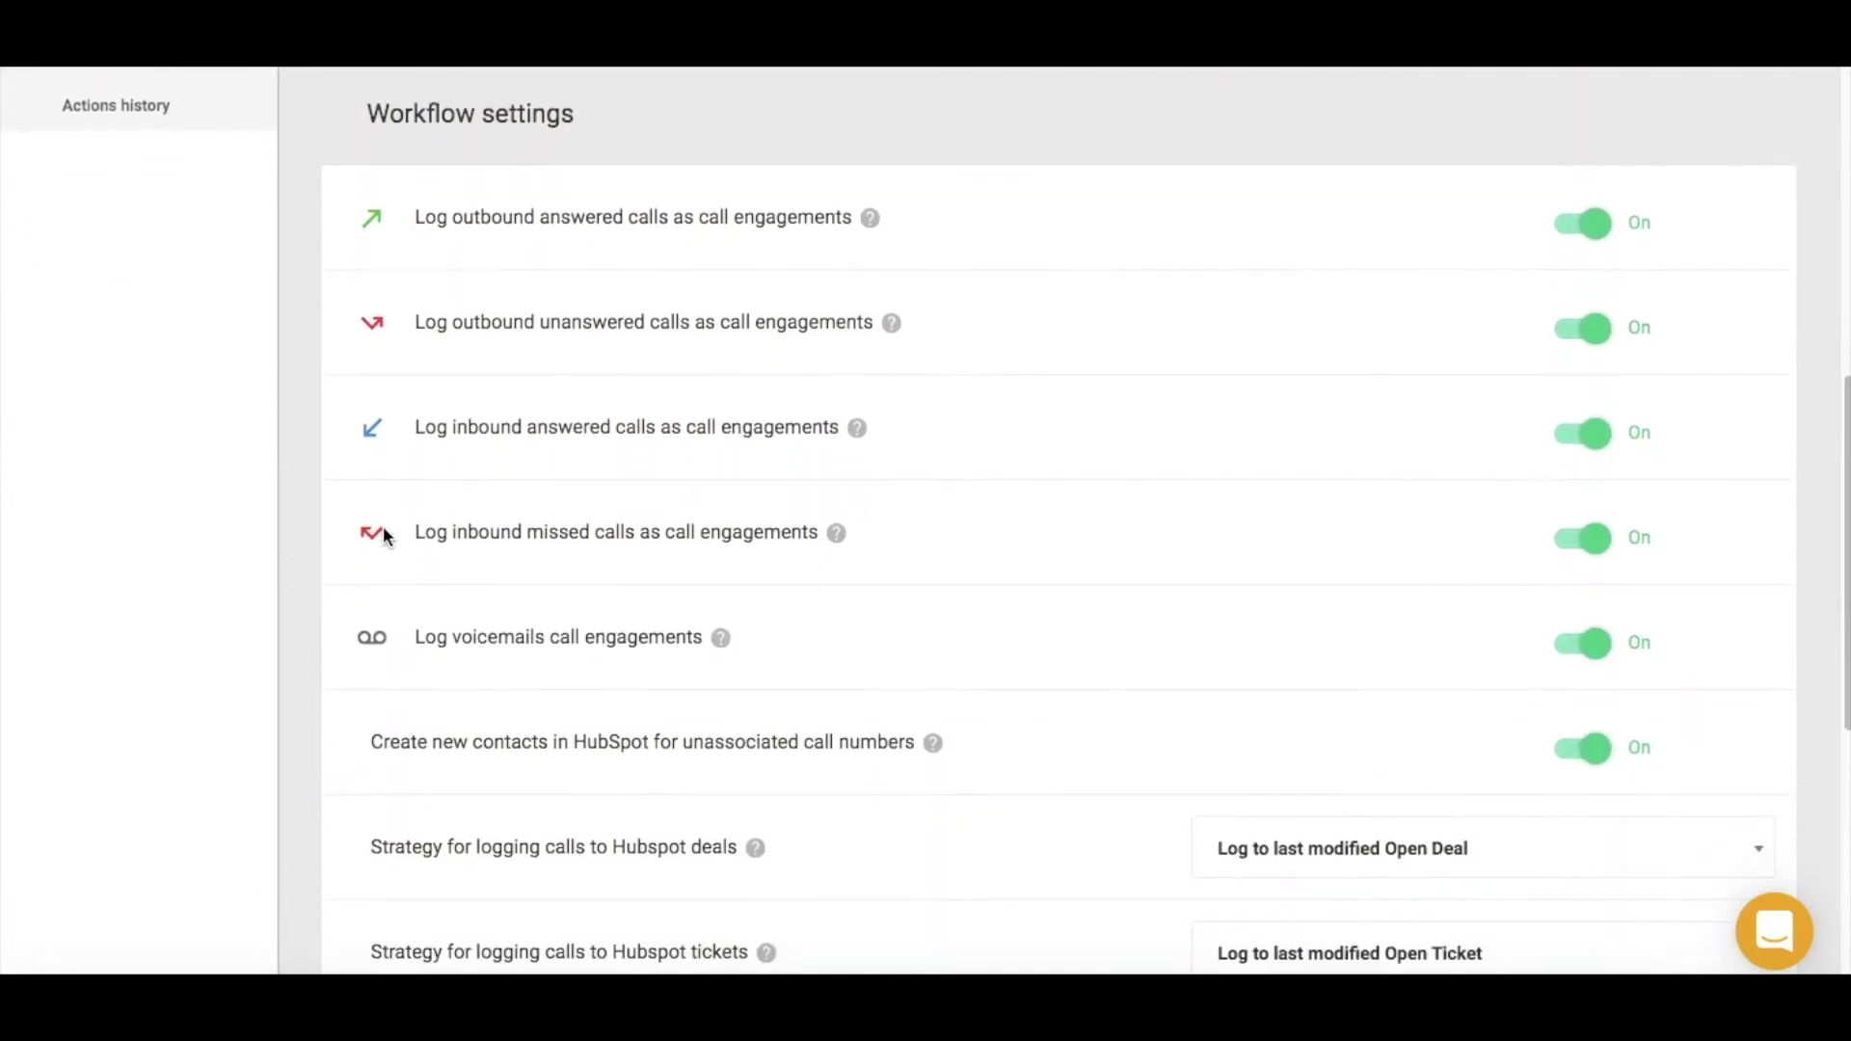
scroll(382, 535, "down", 1)
scroll(384, 537, "down", 1)
scroll(384, 536, "down", 1)
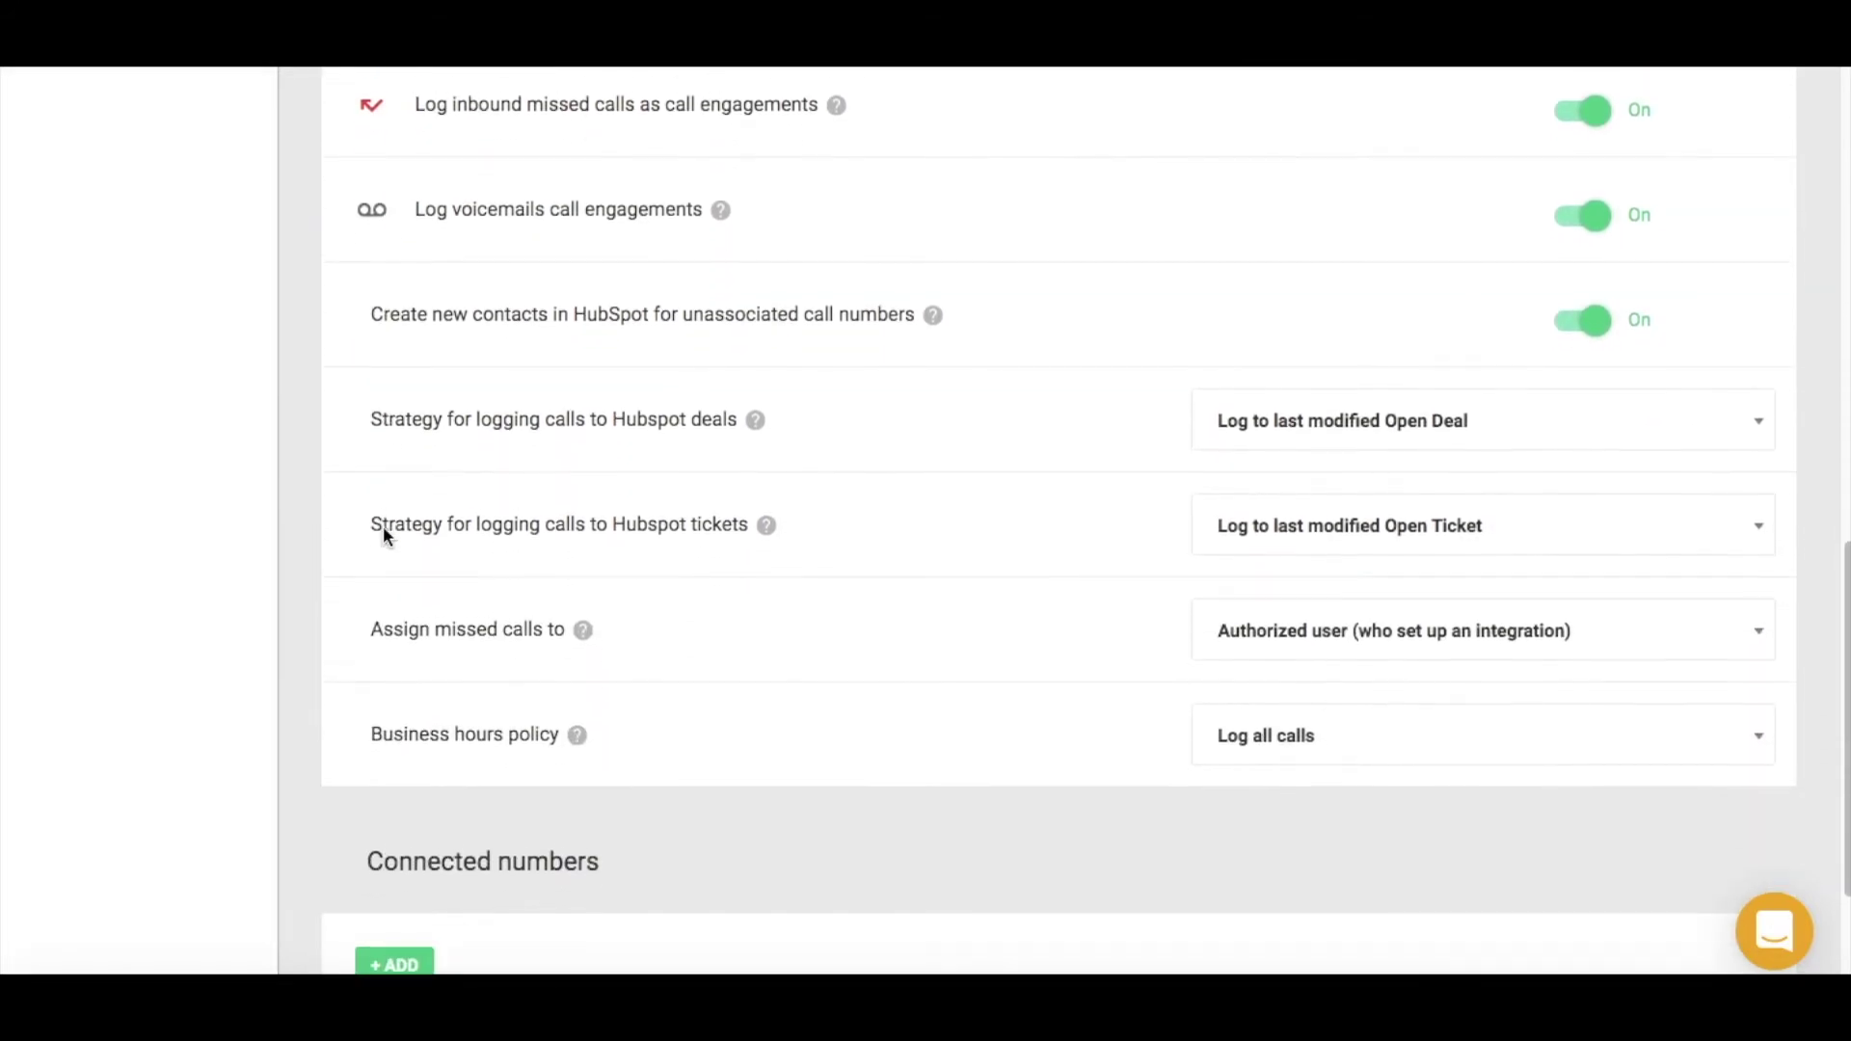
scroll(384, 536, "down", 1)
scroll(384, 537, "down", 1)
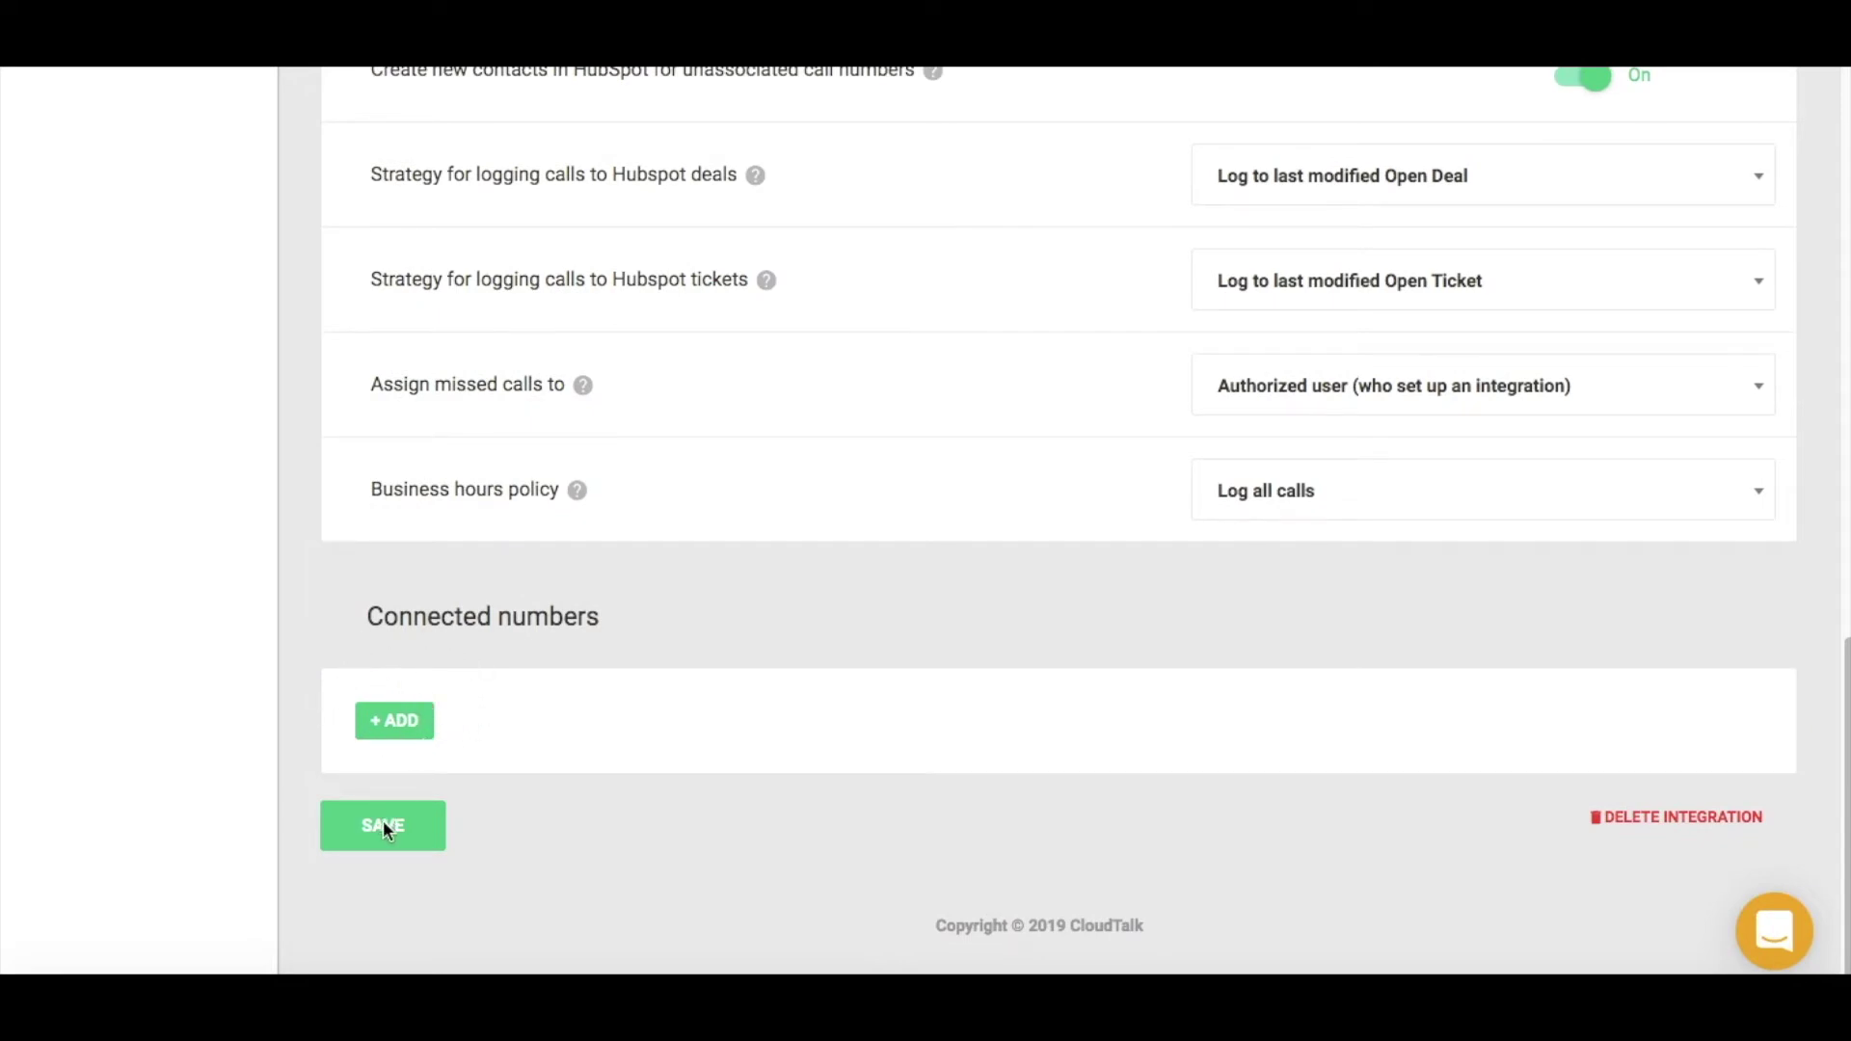
Step: Save the HubSpot settings, then open John Smith's contact and his HubSpot record
left_click(402, 844)
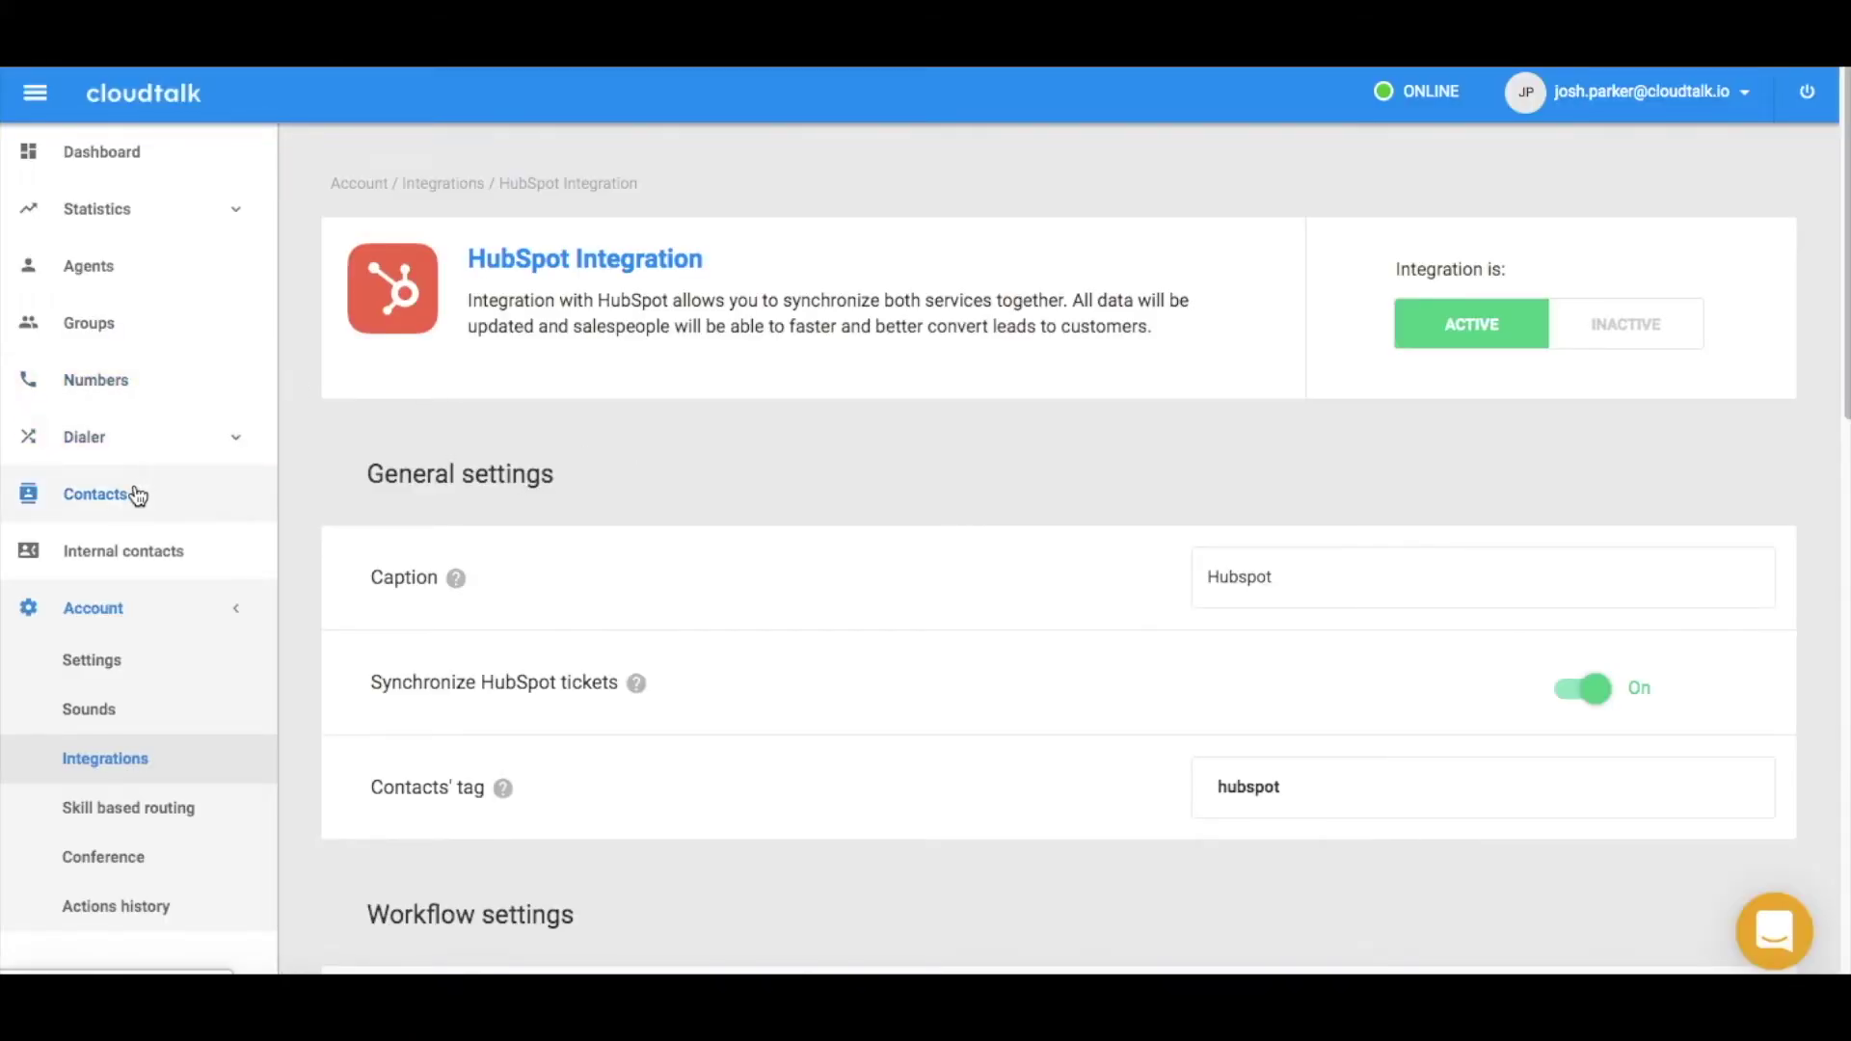
left_click(138, 493)
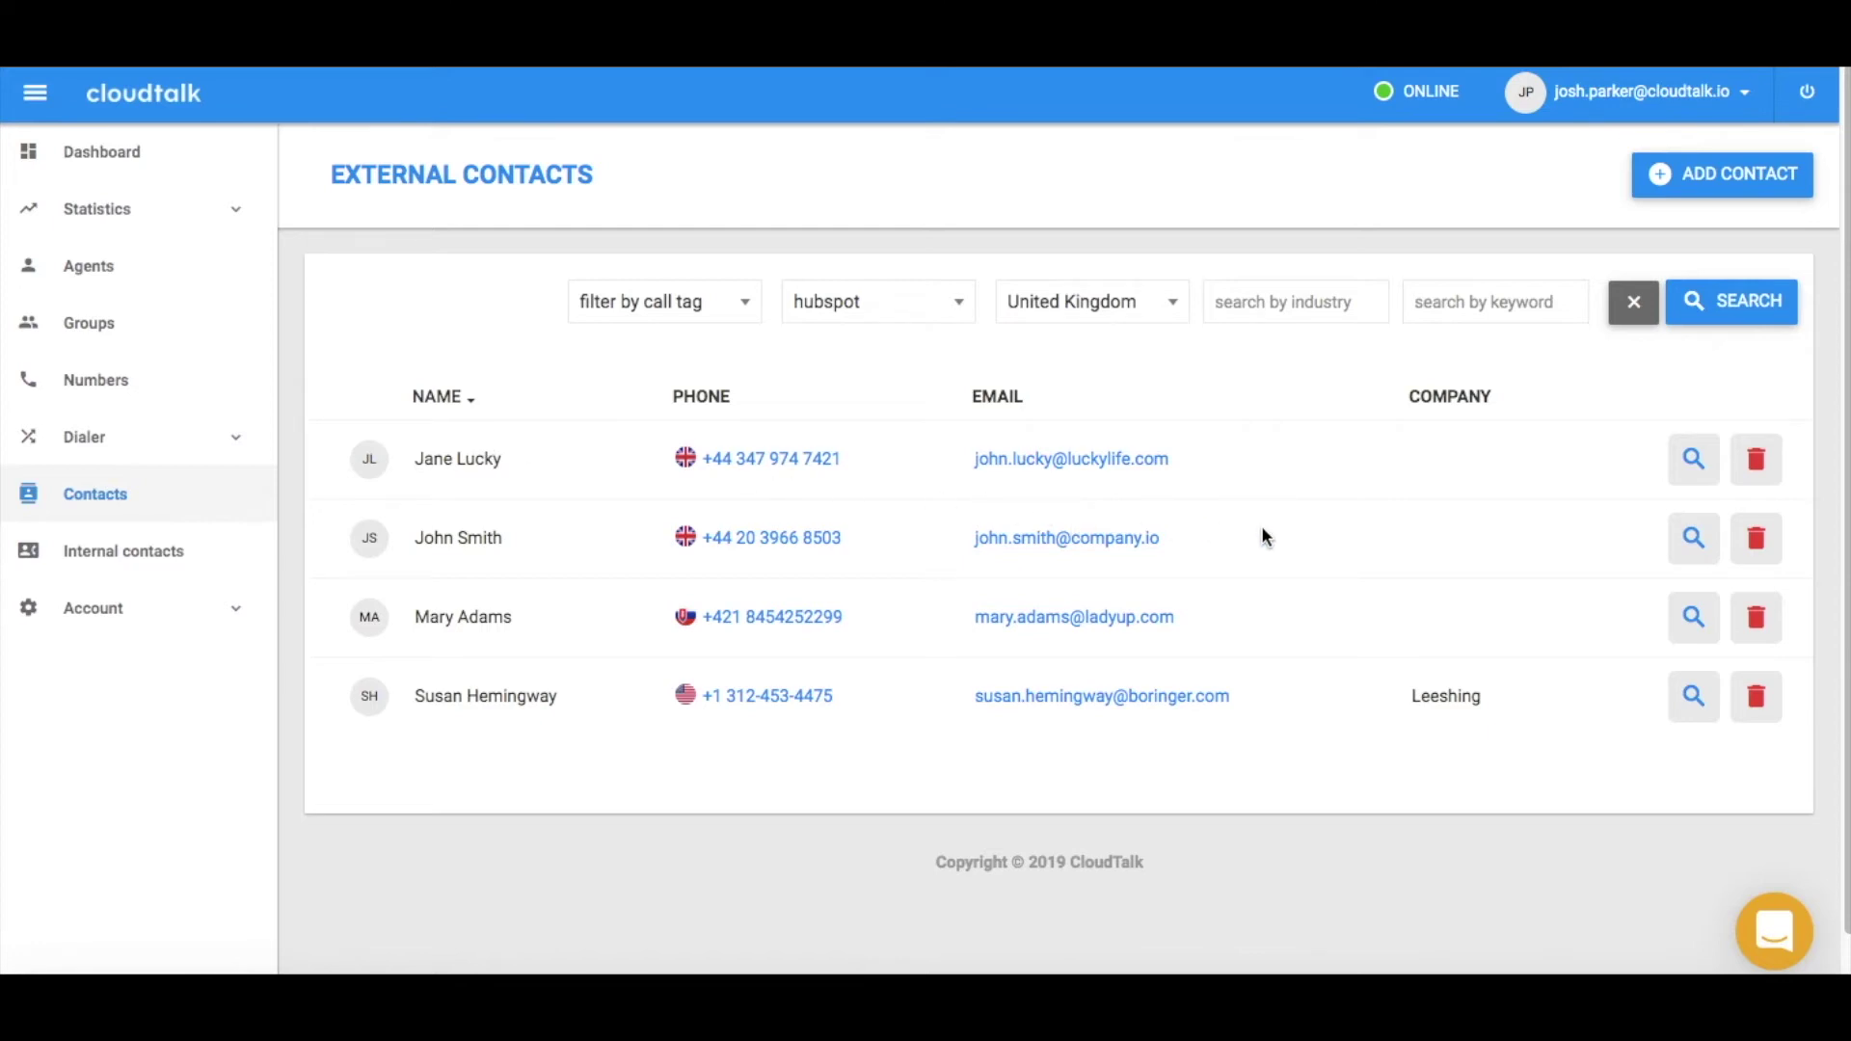
left_click(1694, 537)
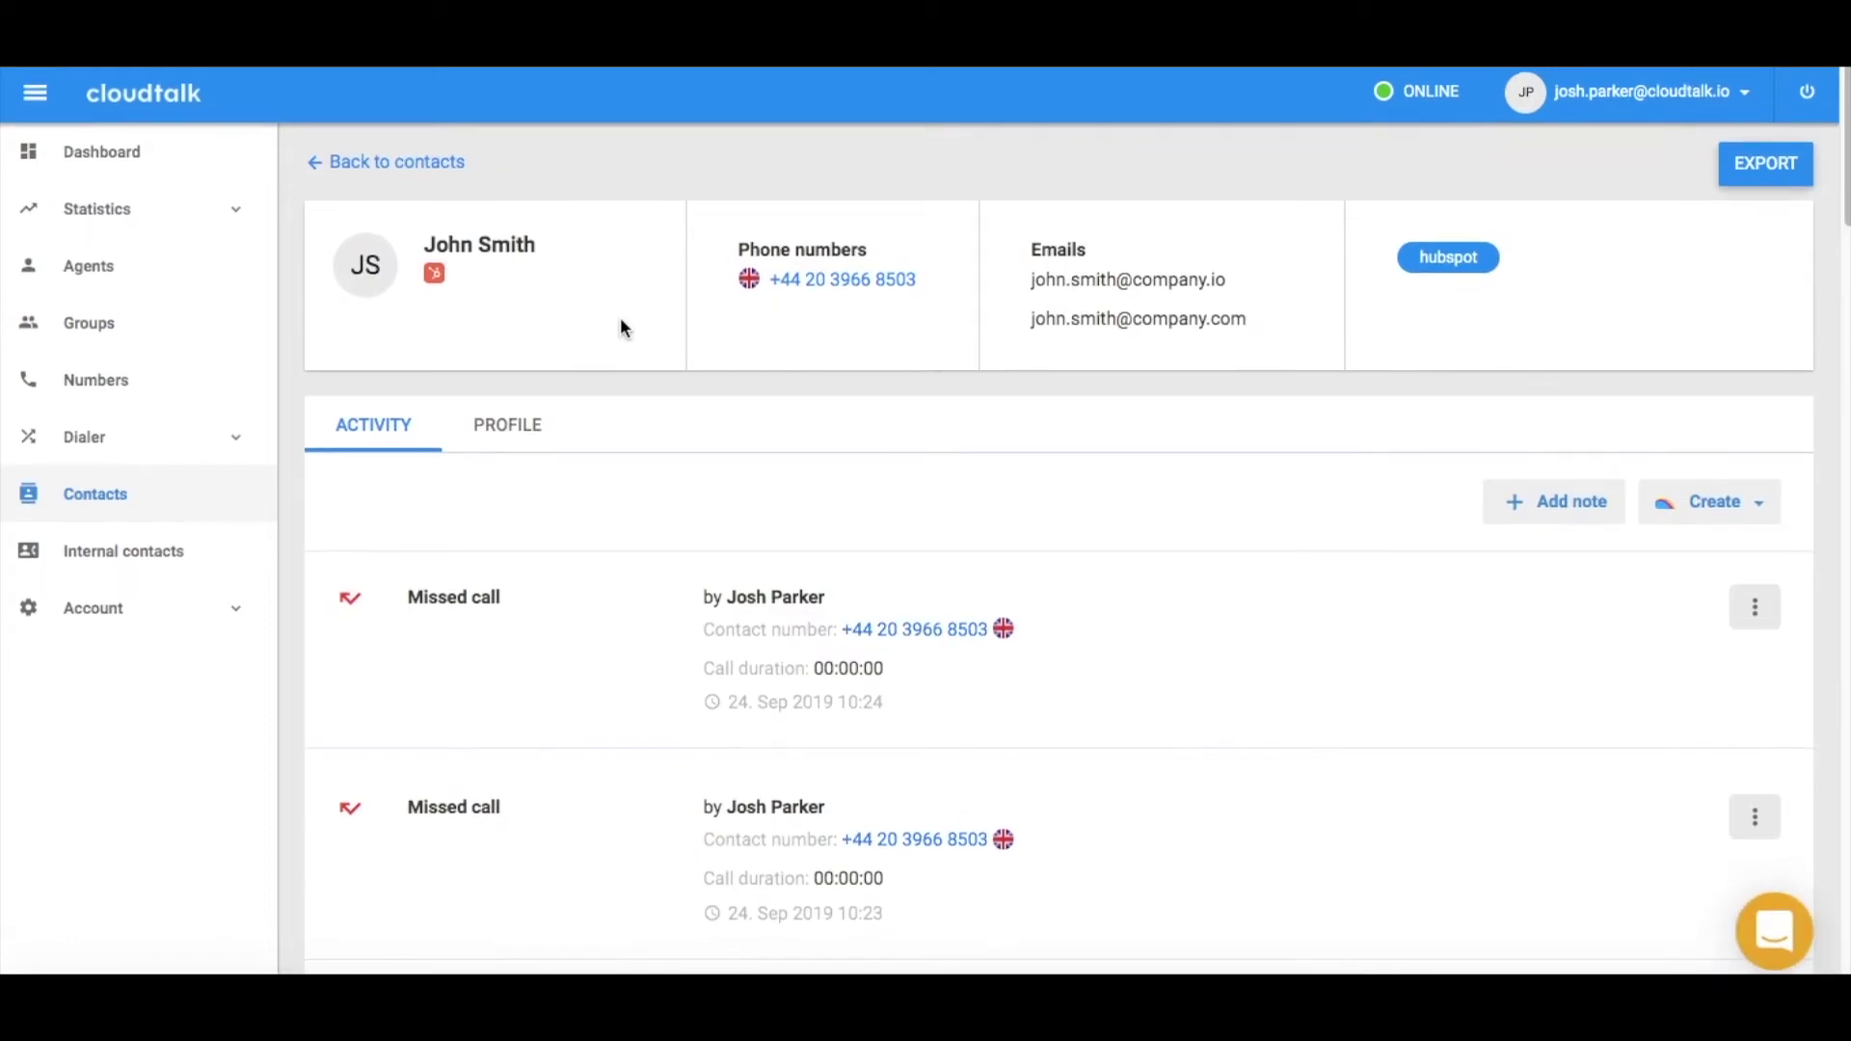
left_click(435, 277)
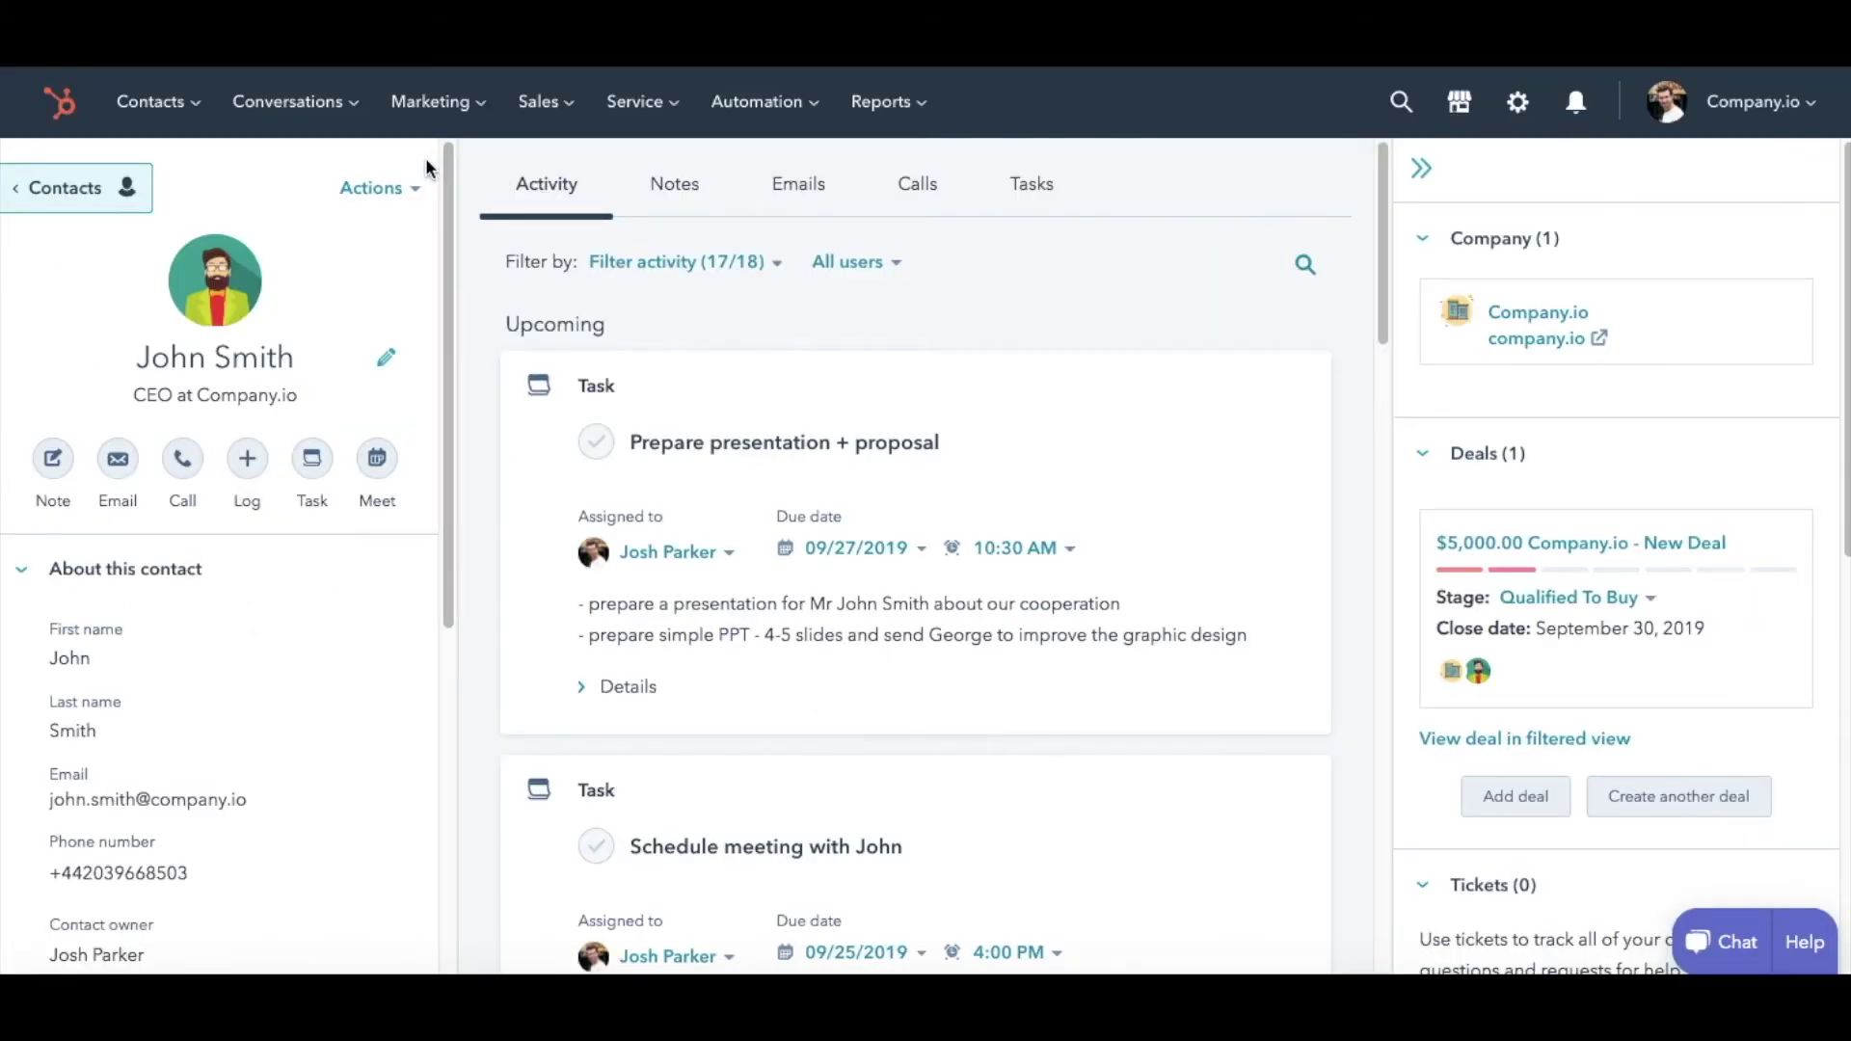
scroll(525, 228, "down", 2)
scroll(525, 230, "down", 3)
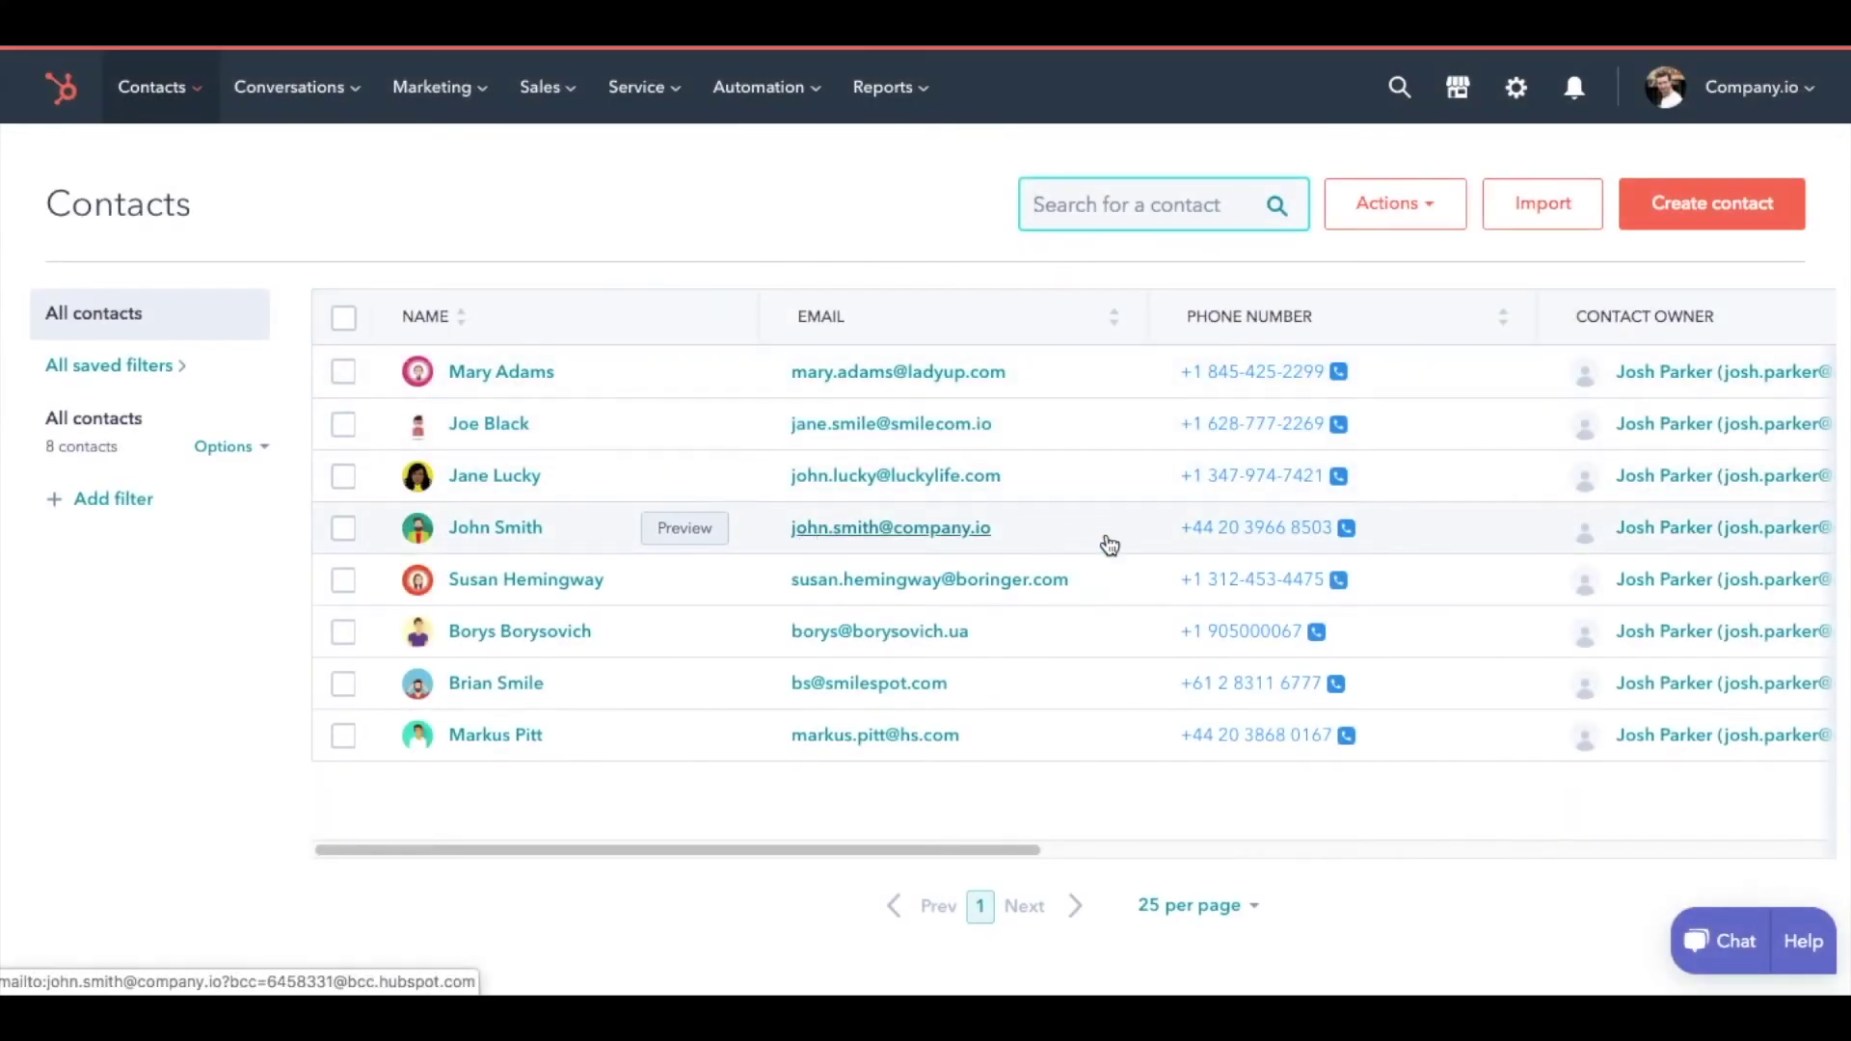
Step: Call John Smith from the dialer and hang up
left_click(1230, 532)
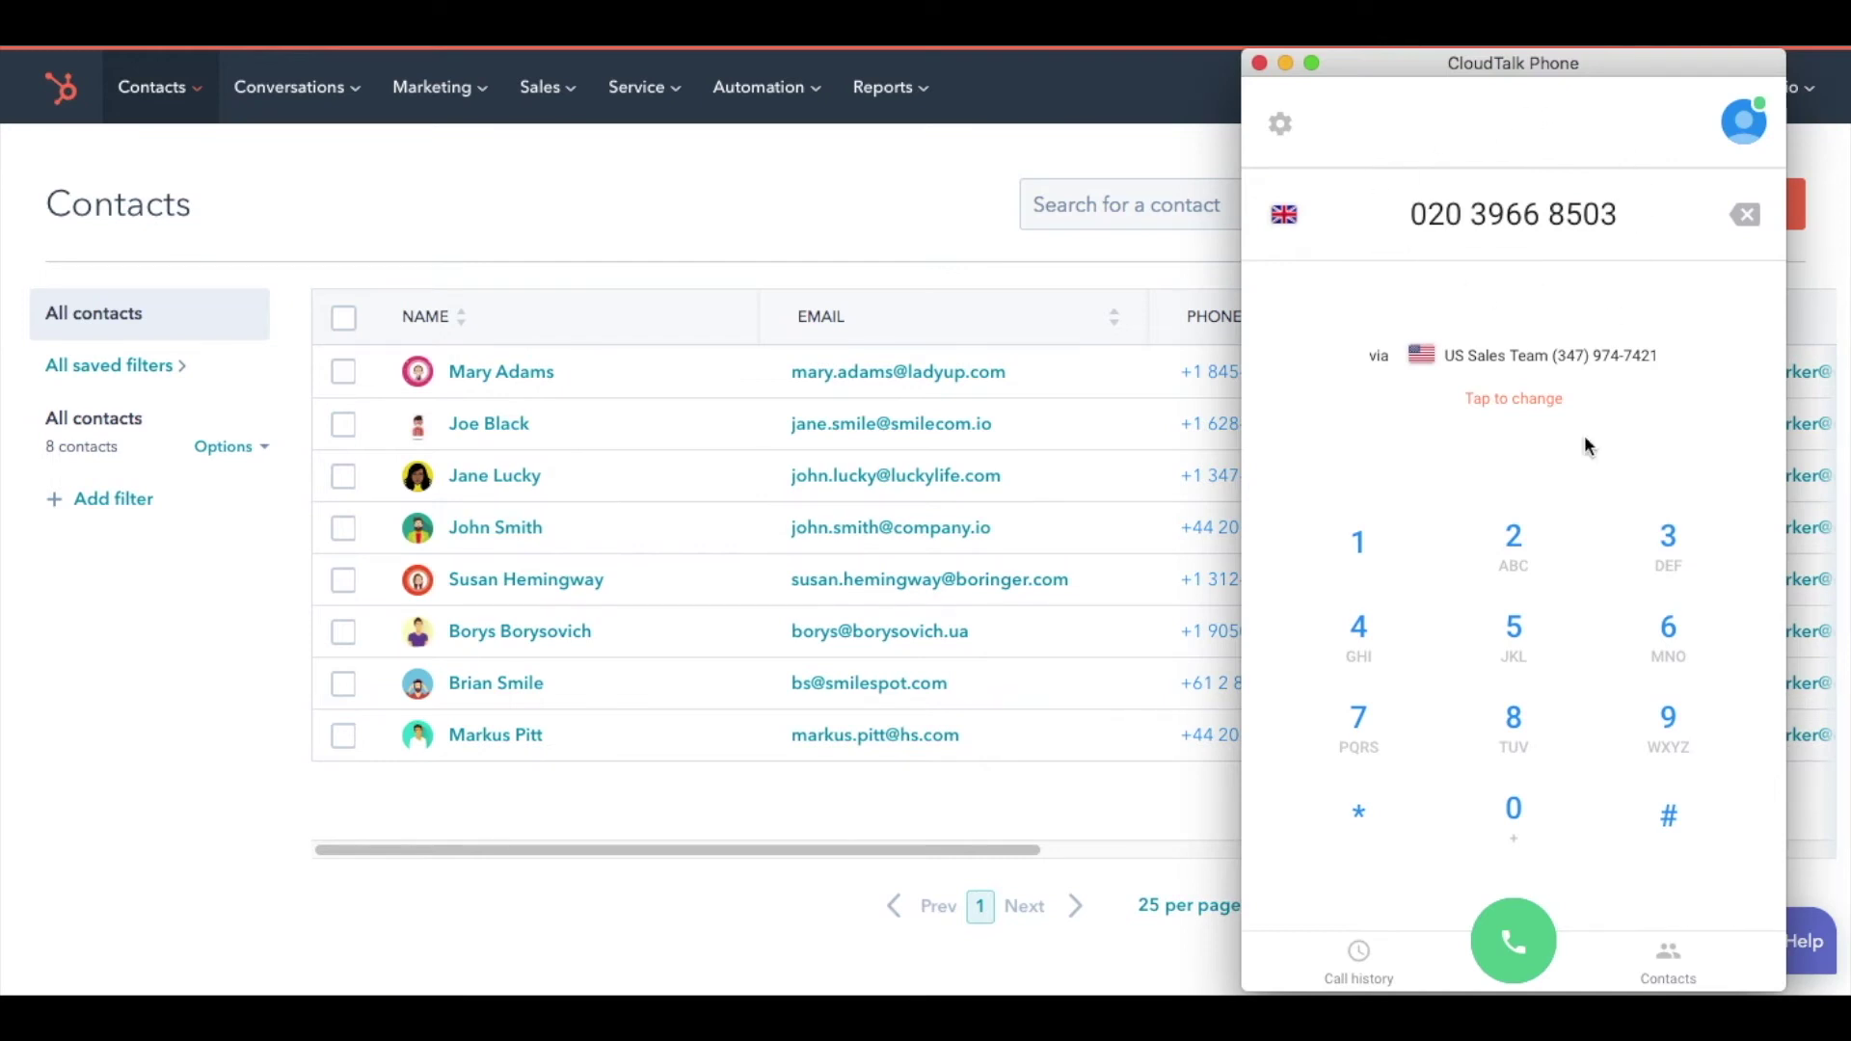
left_click(1513, 944)
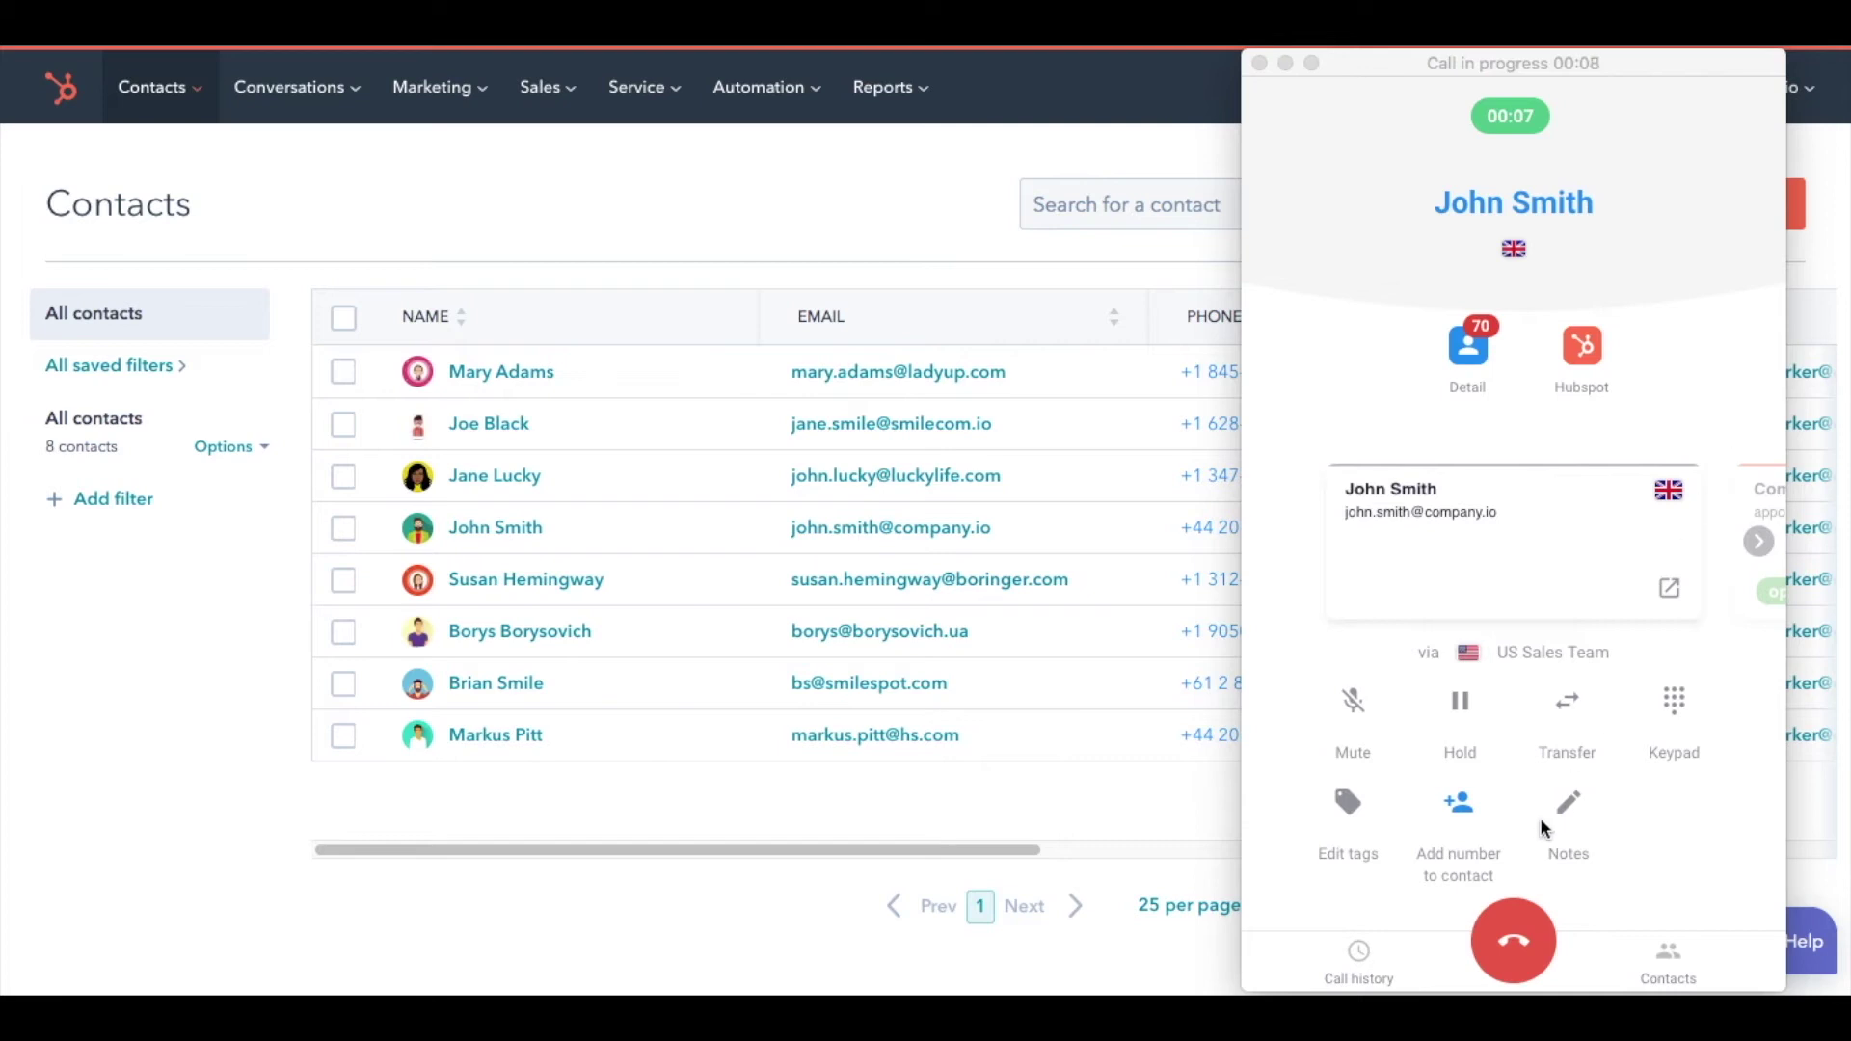
left_click(1511, 941)
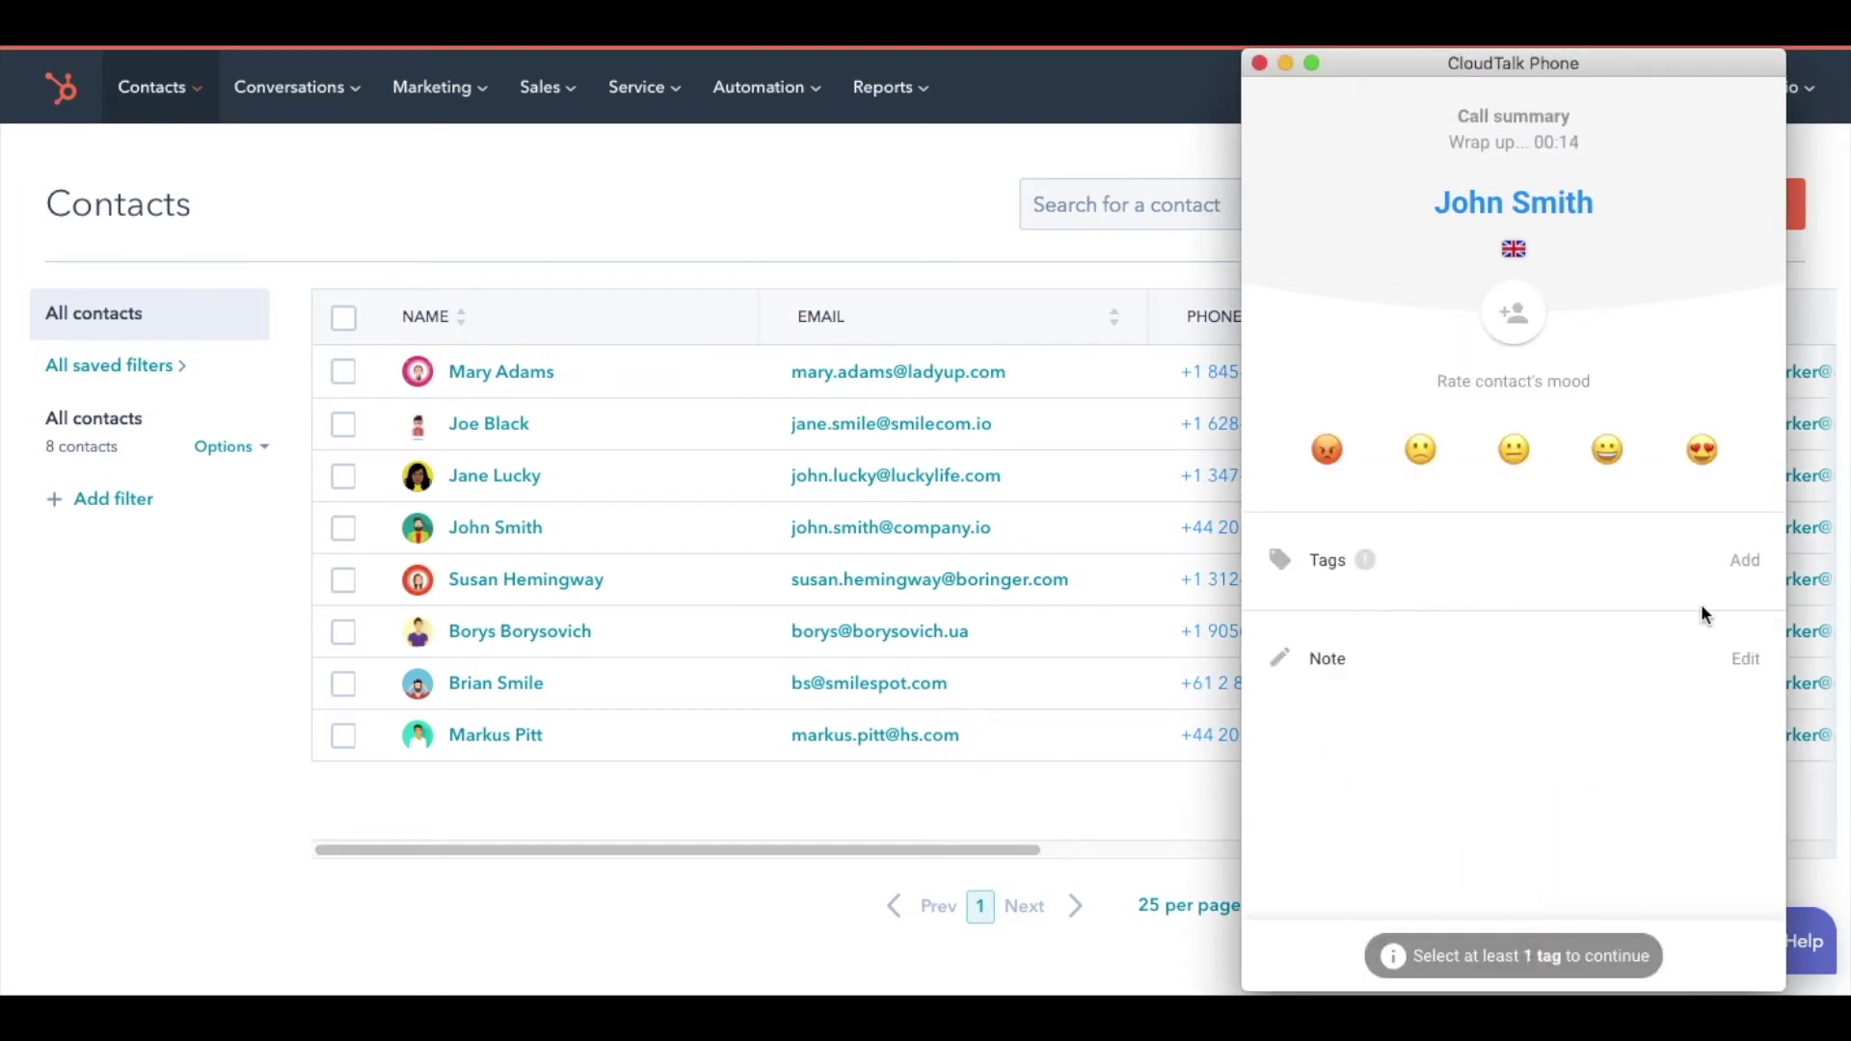
Step: Tag the finished call Interested and Lead, and close the call summary
left_click(1746, 562)
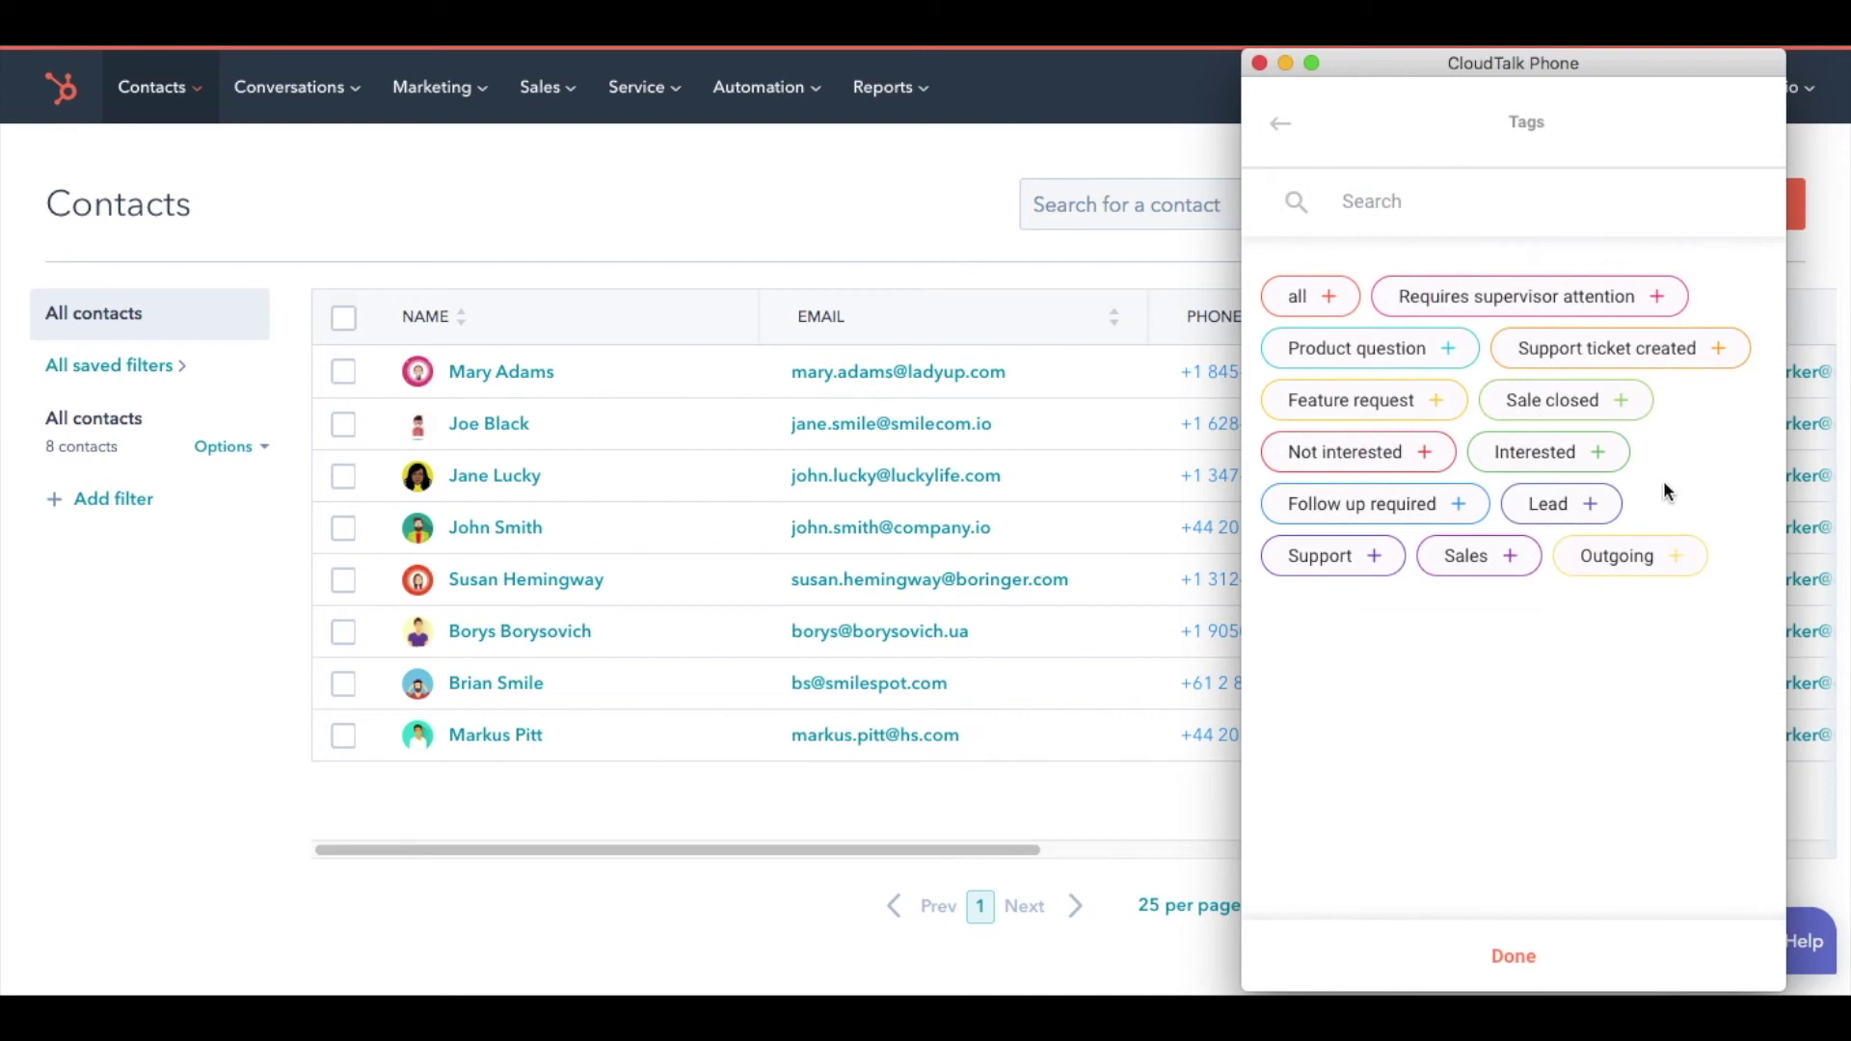
left_click(1597, 452)
left_click(1590, 503)
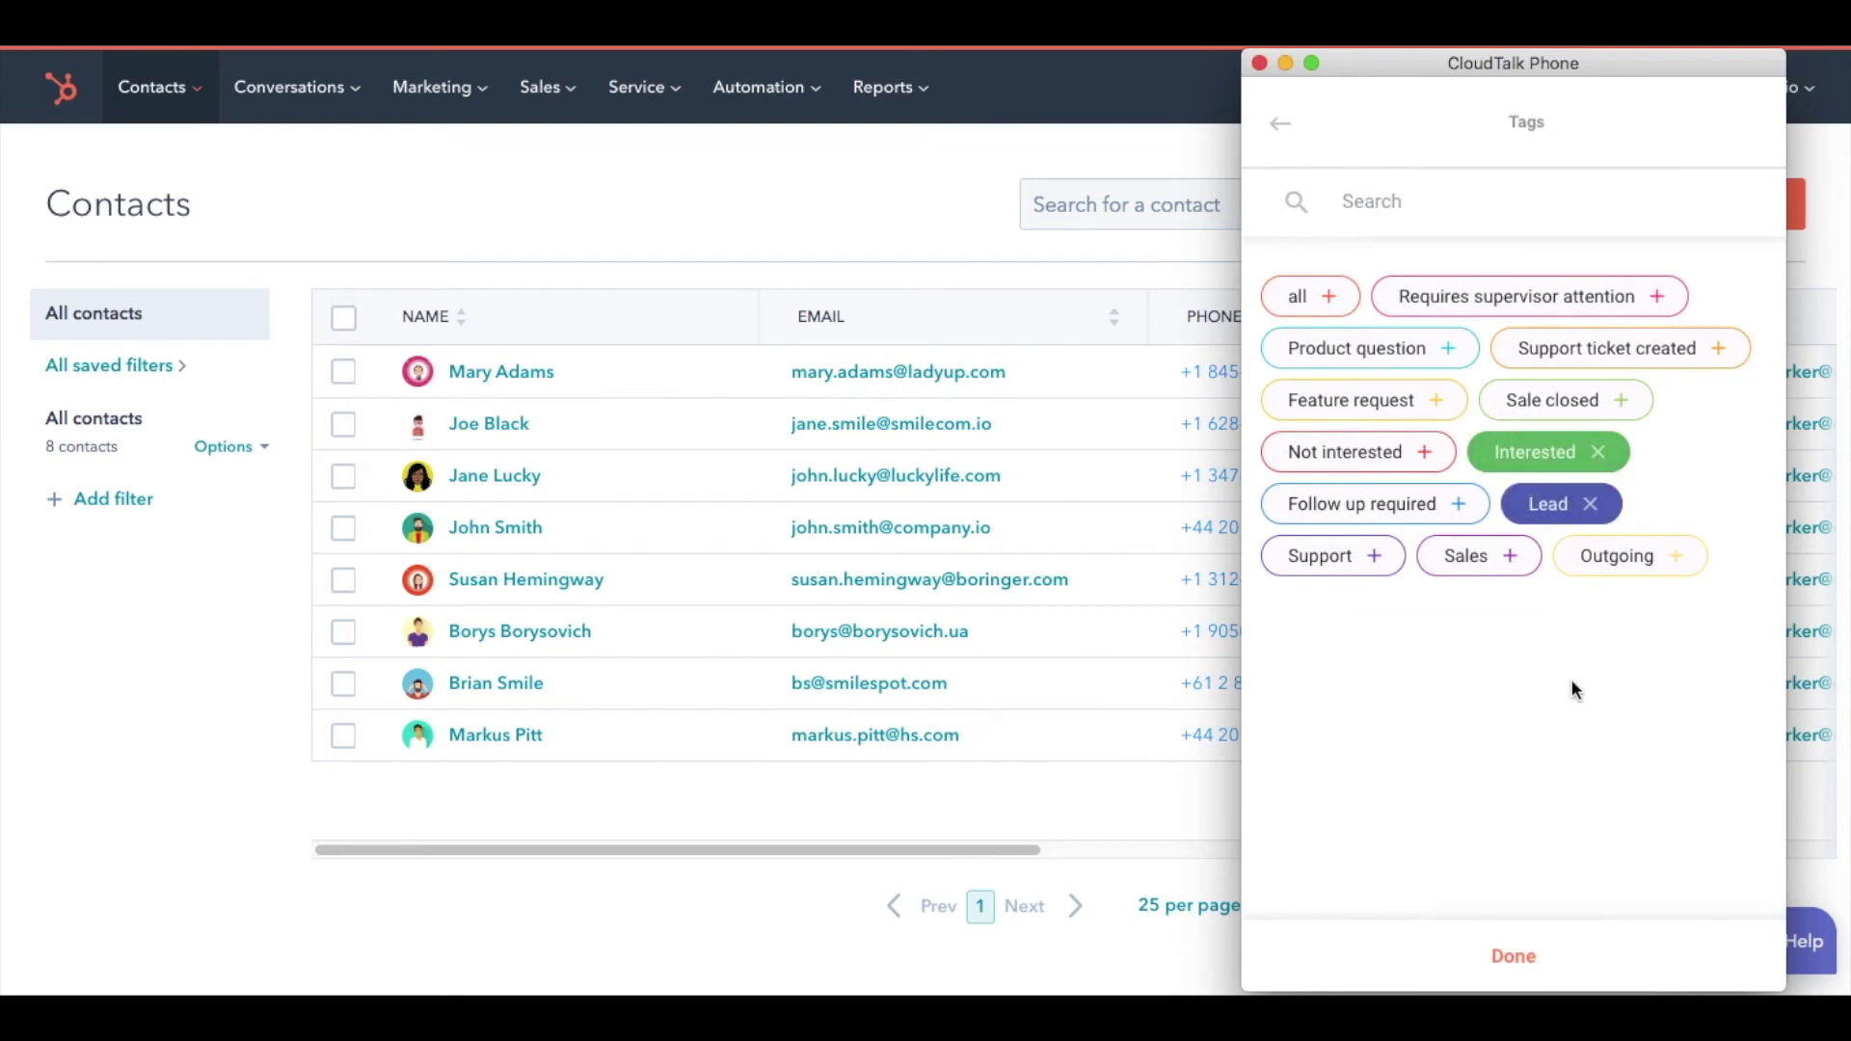
left_click(1526, 944)
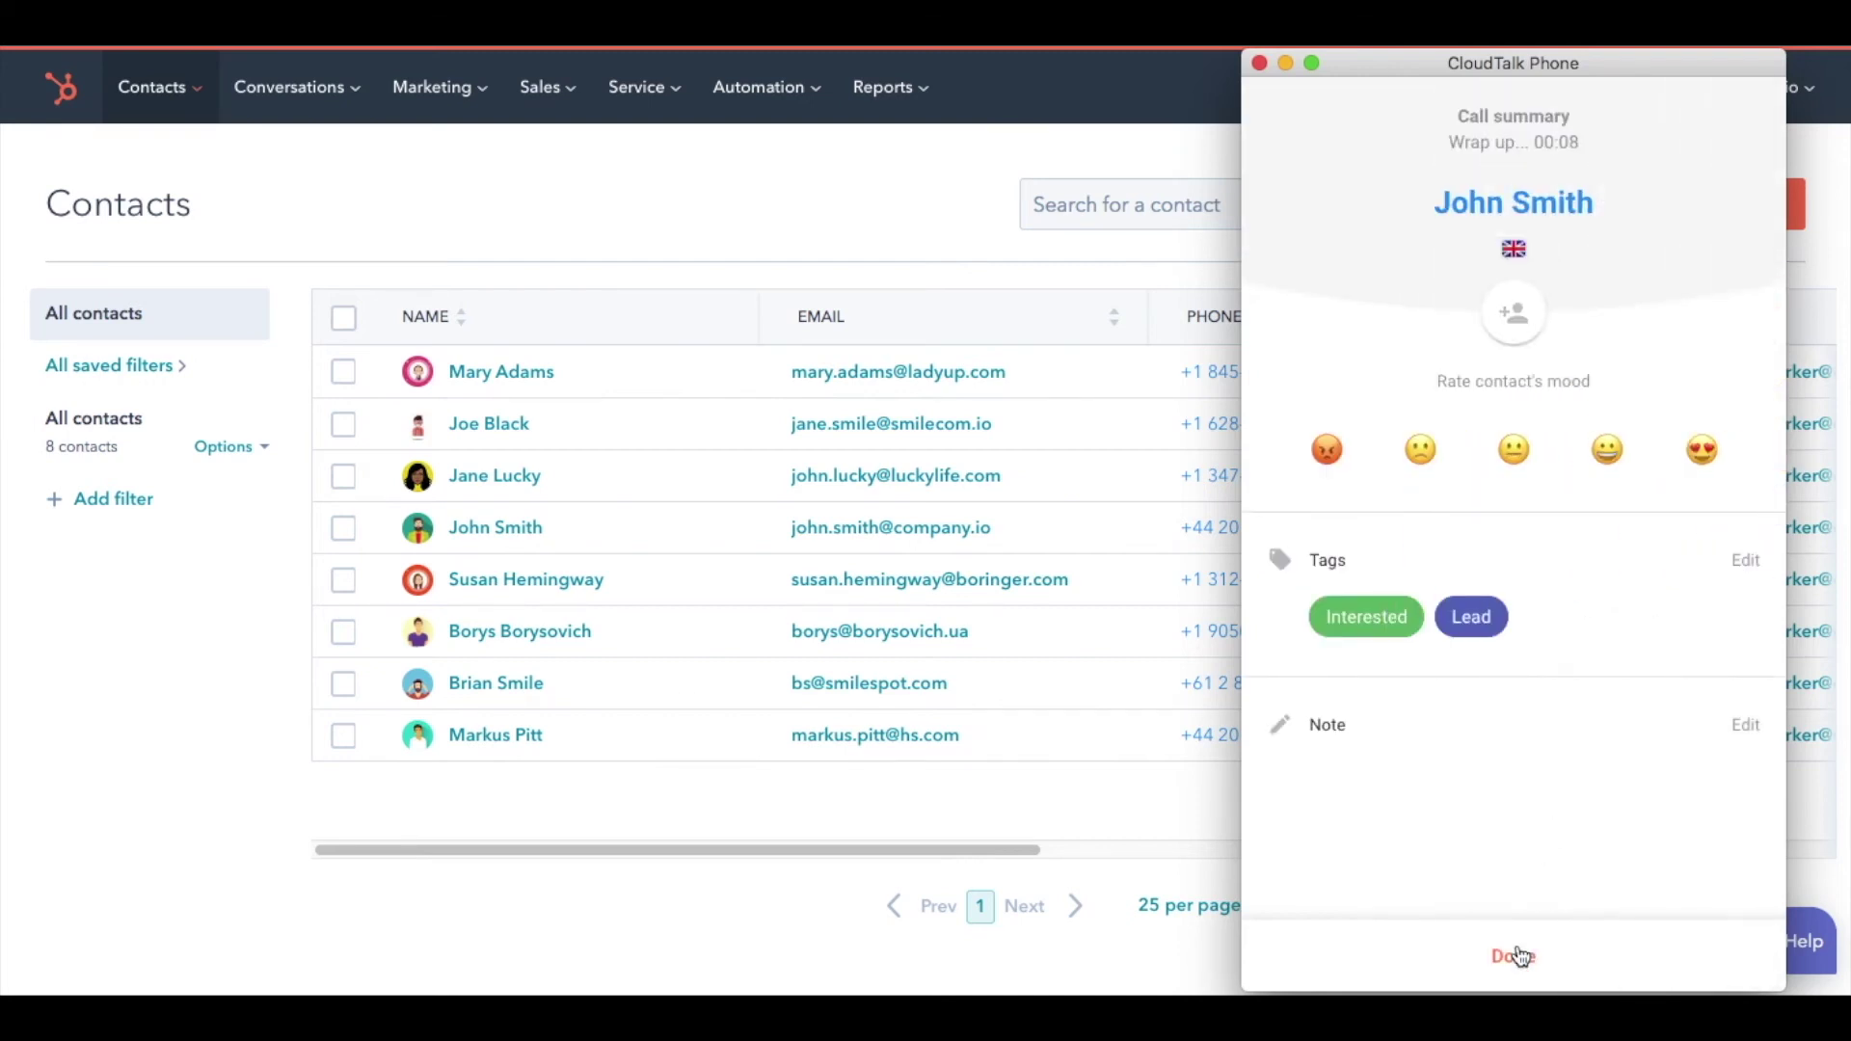
left_click(1515, 957)
Step: Expand John Smith's logged outbound call in HubSpot and play its recording
left_click(493, 529)
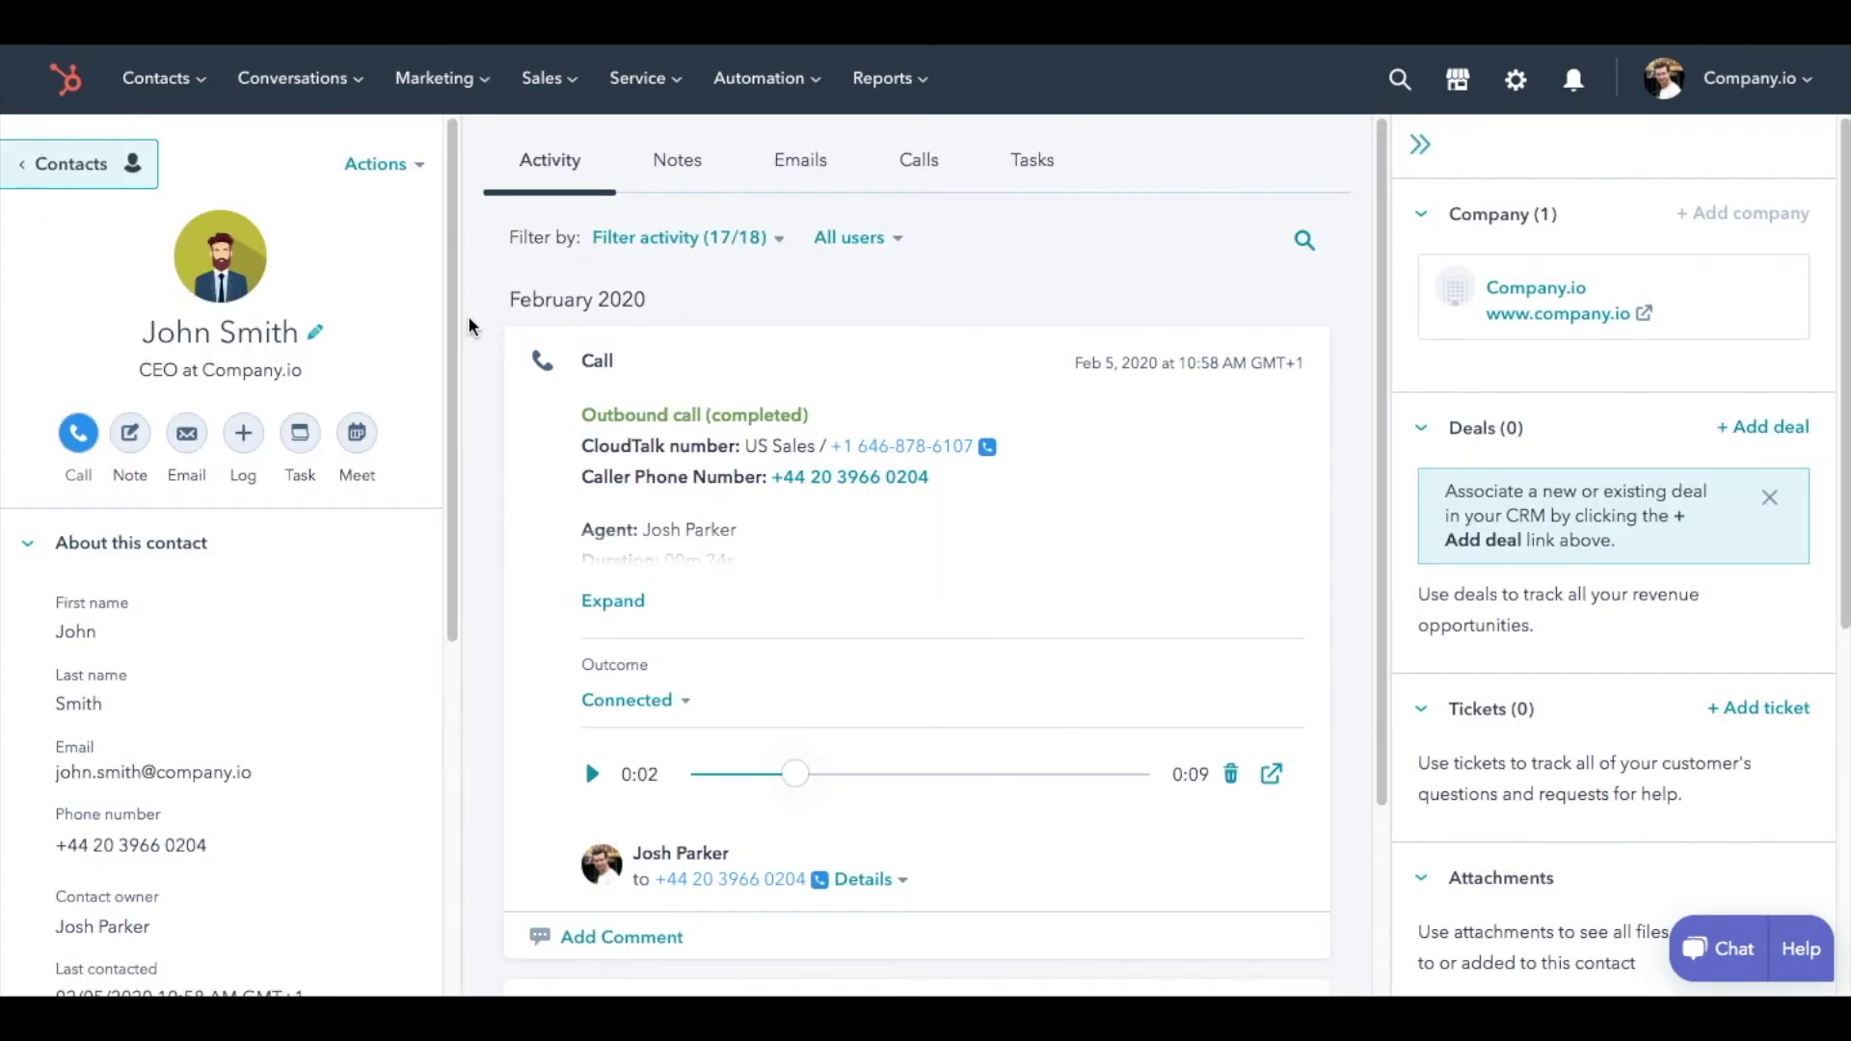
left_click(637, 596)
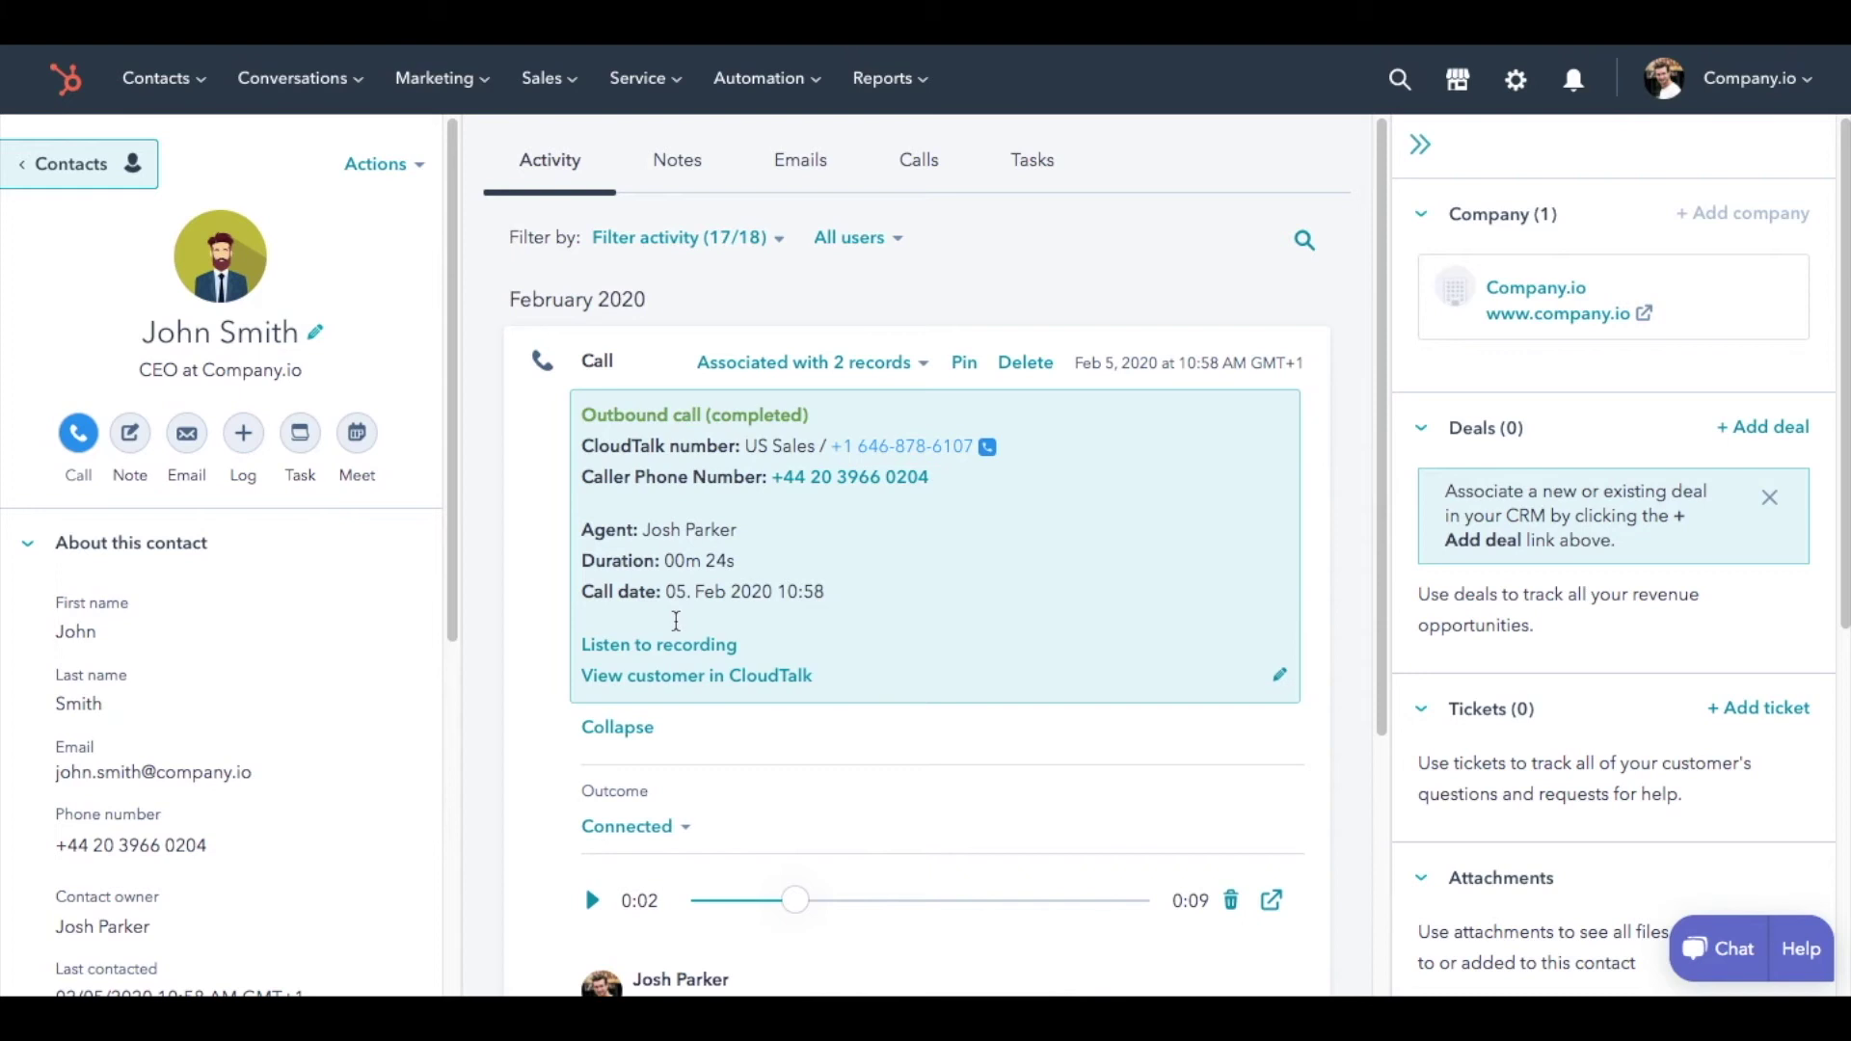
left_click(591, 901)
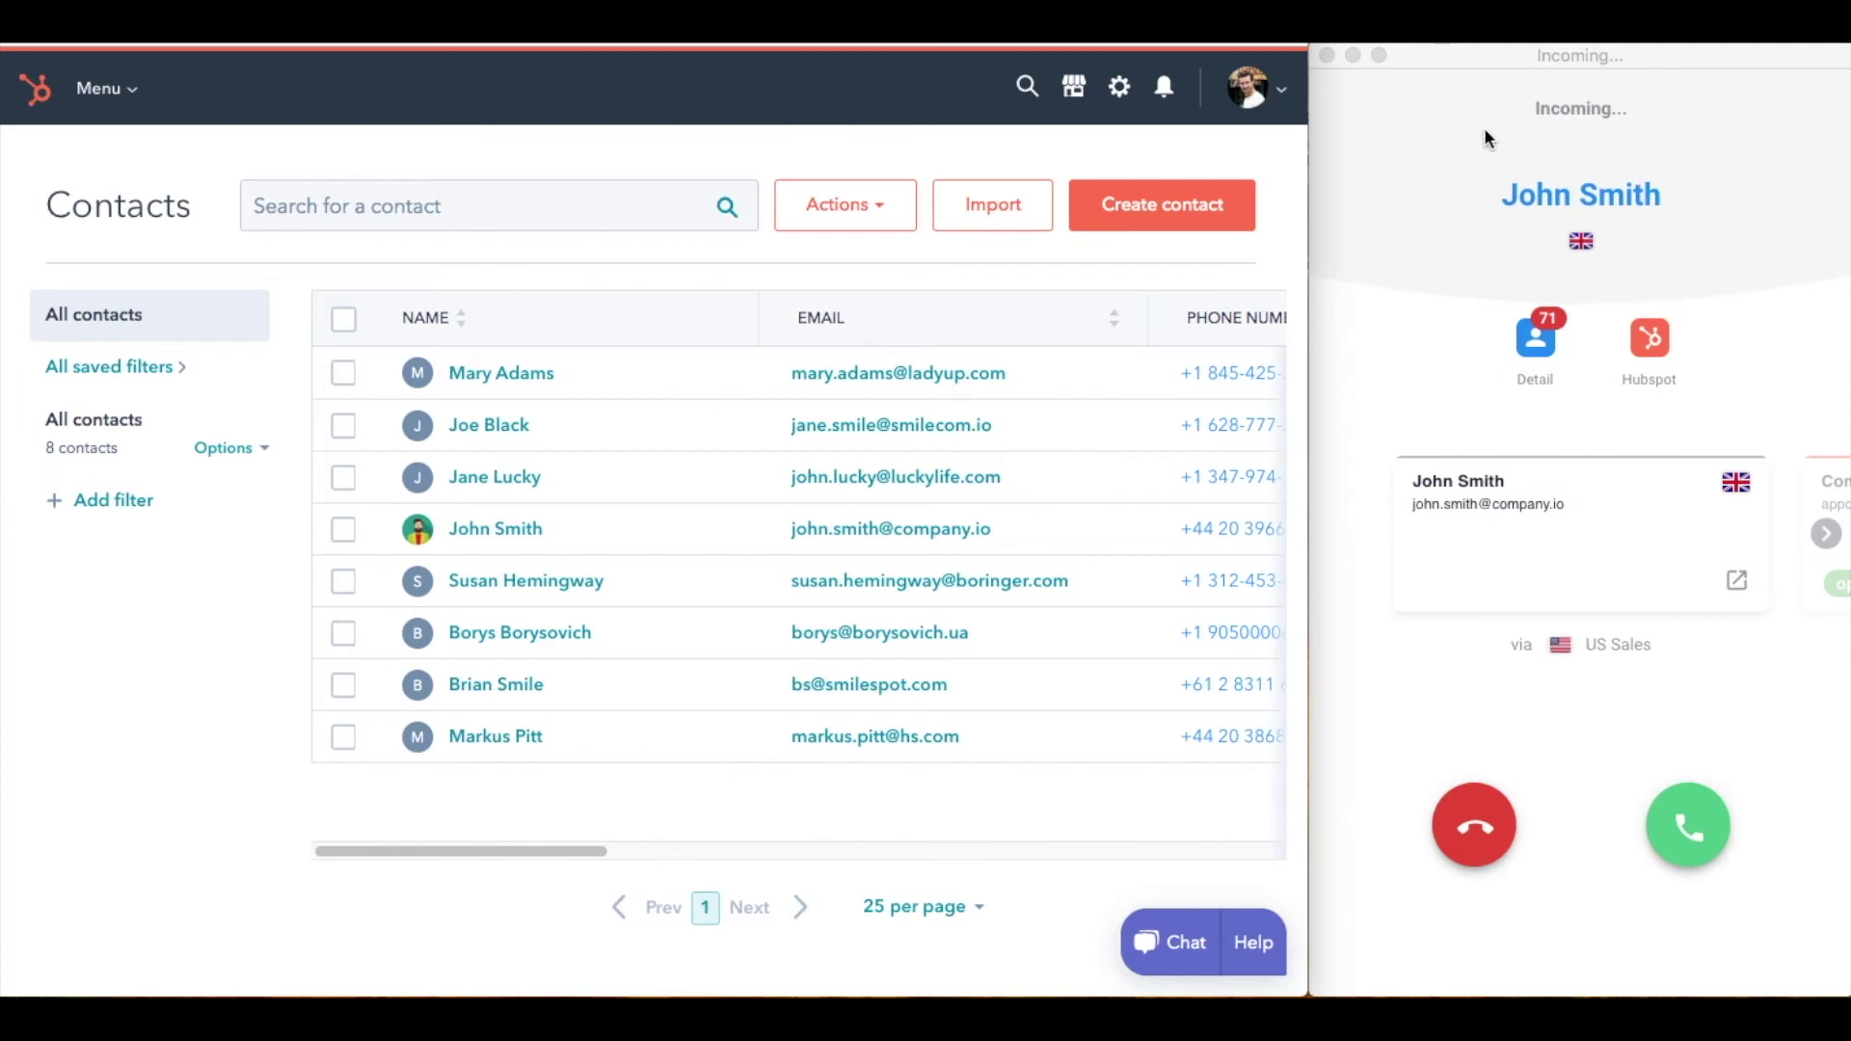
Step: Open the caller's HubSpot record, answer John Smith's call, view his deal, and hang up
left_click(1659, 337)
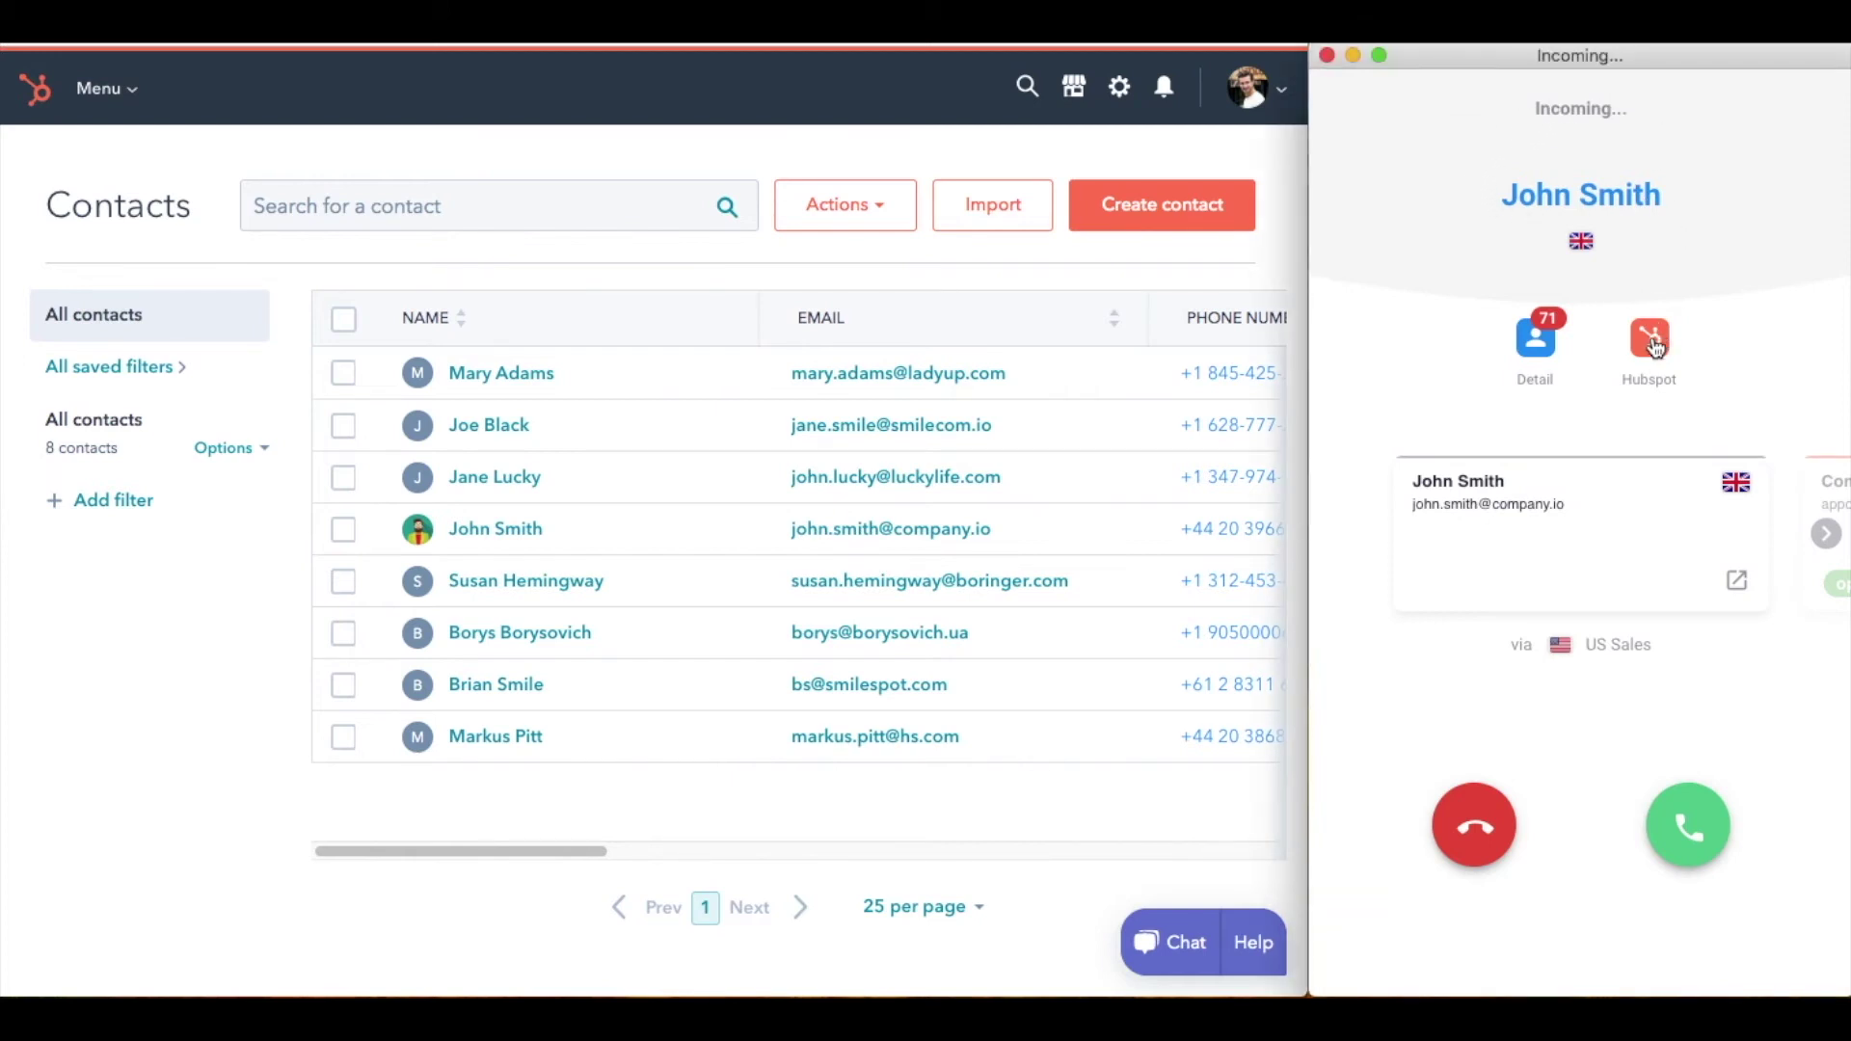
scroll(737, 434, "down", 1)
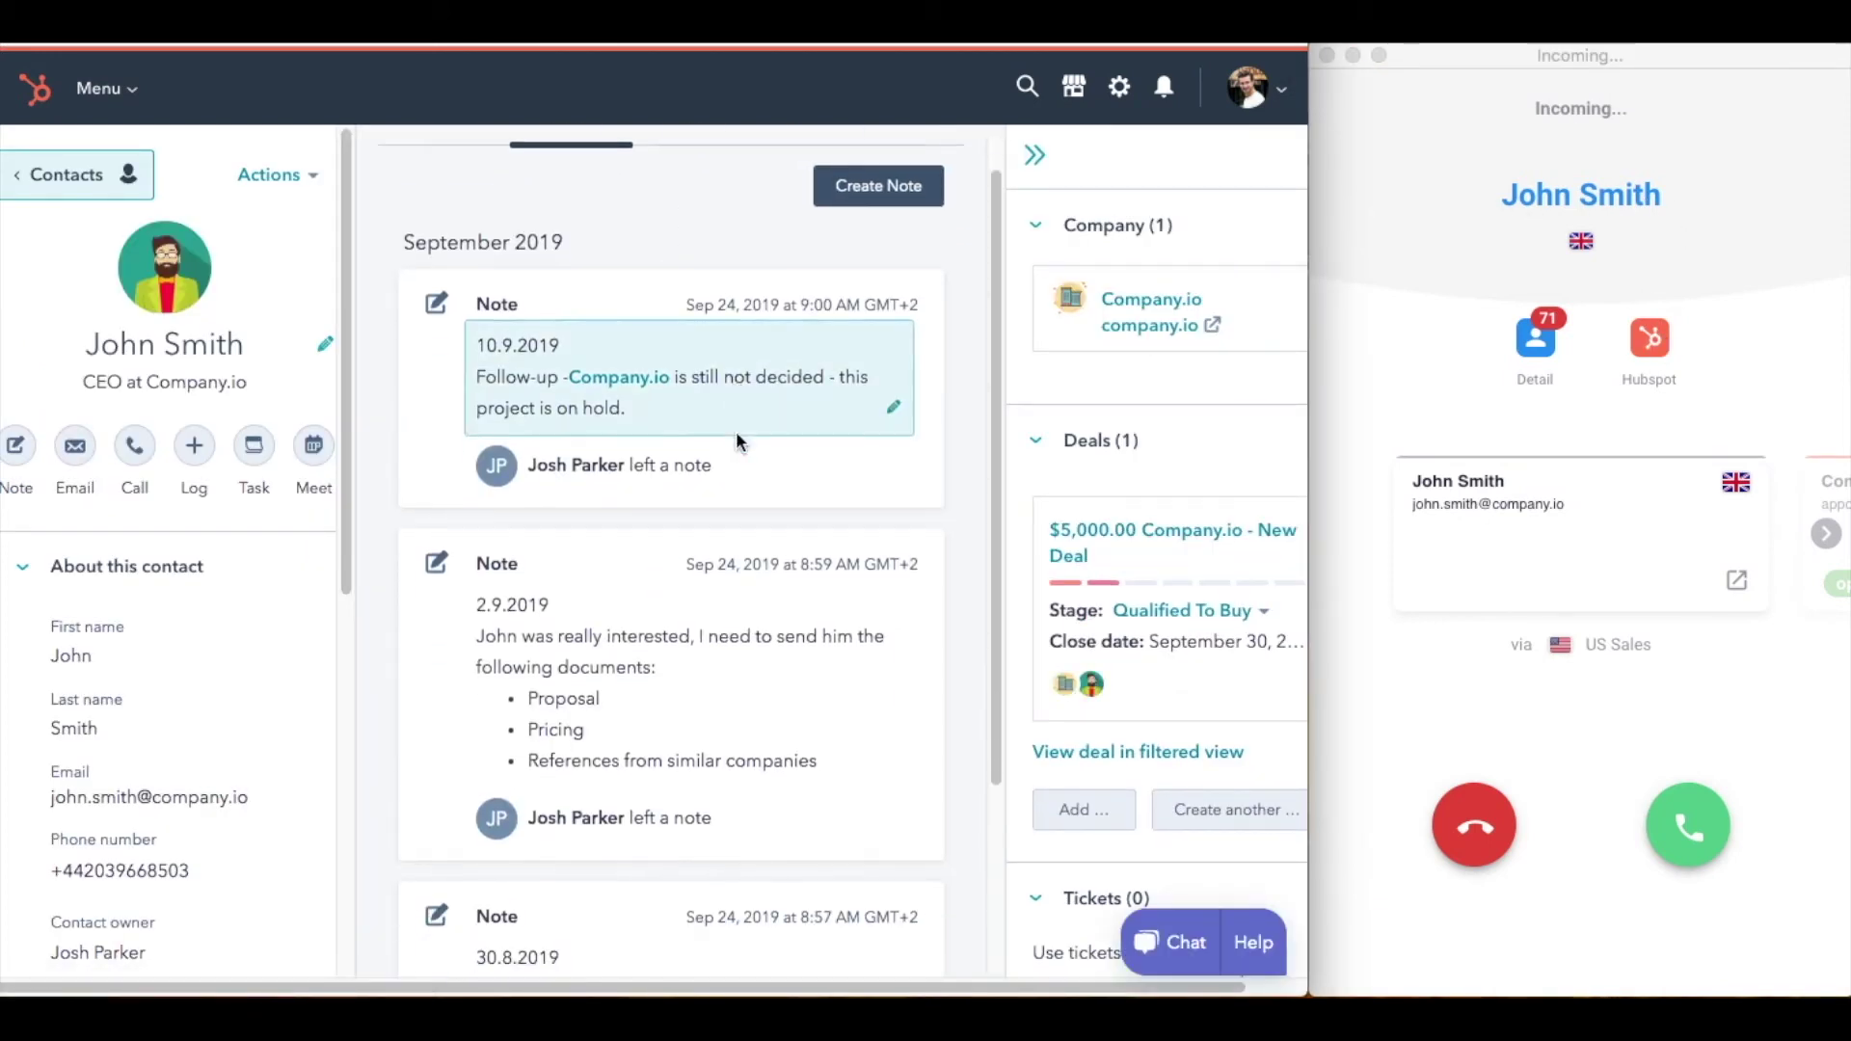
scroll(736, 440, "down", 2)
scroll(736, 436, "up", 2)
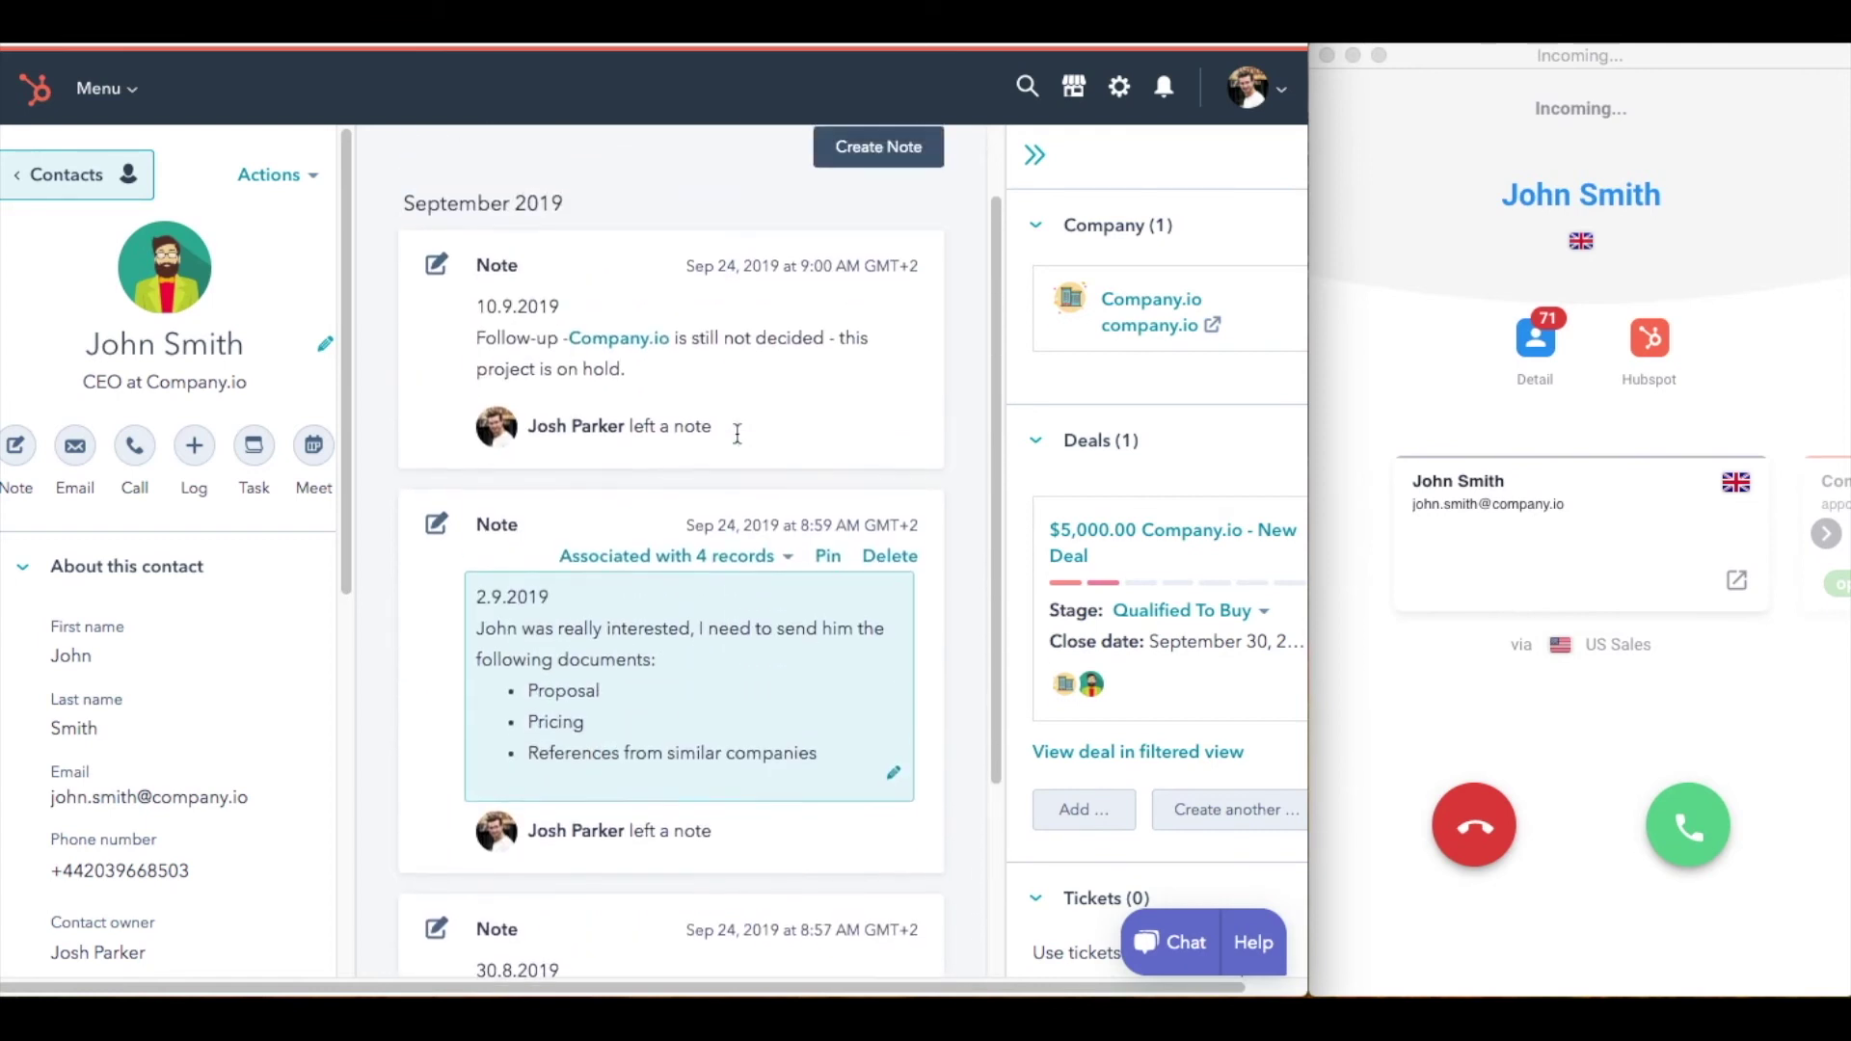
scroll(737, 435, "up", 1)
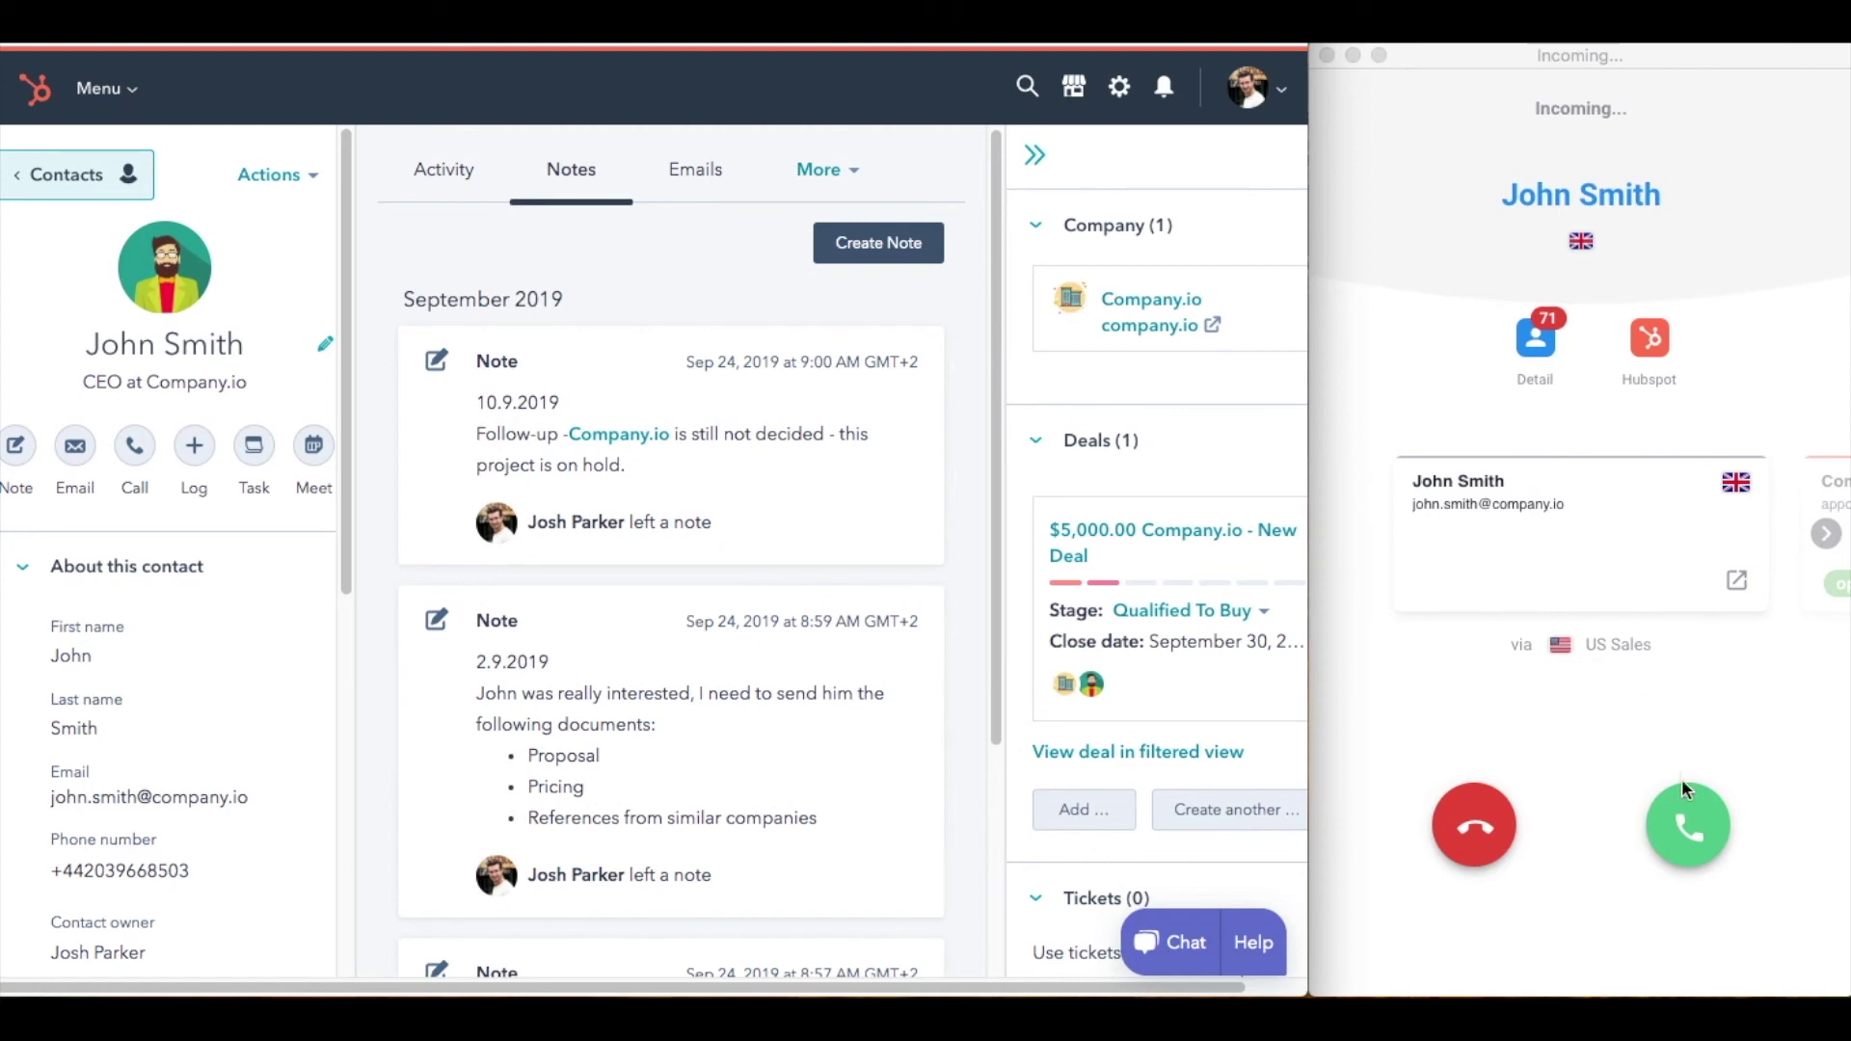
left_click(1686, 823)
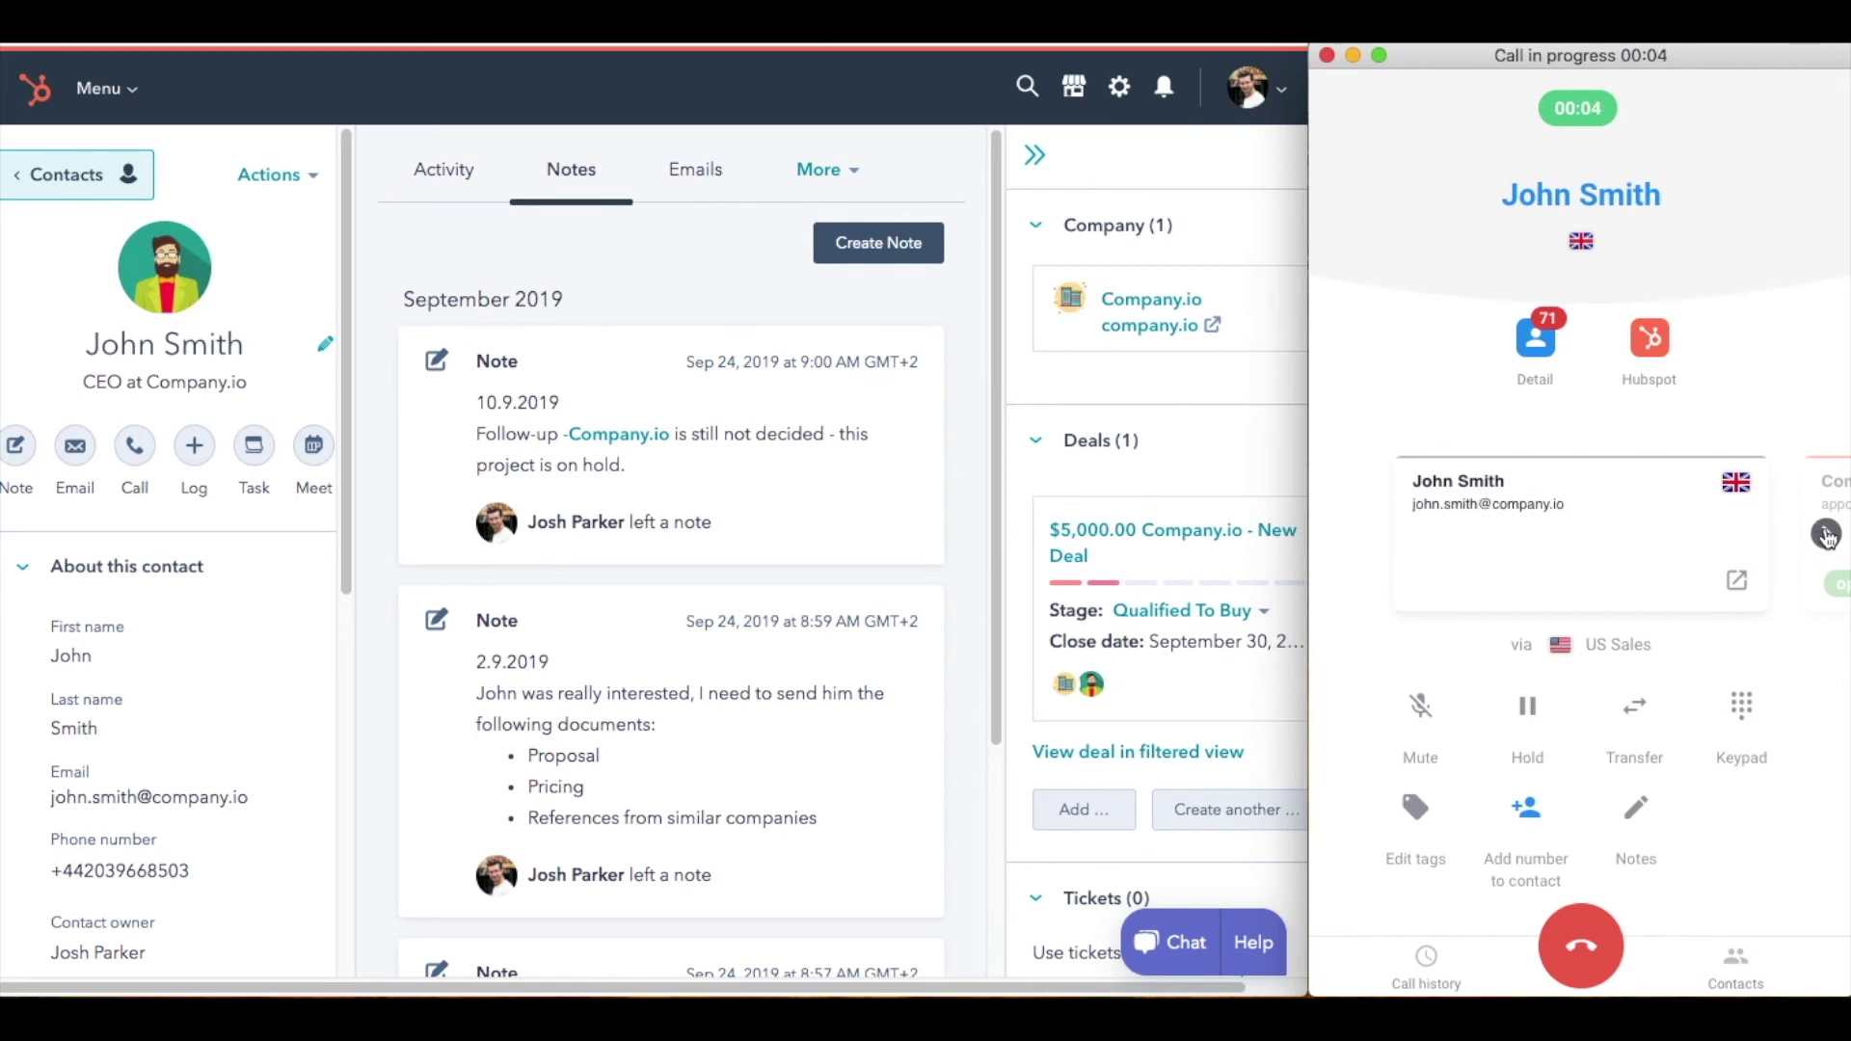
left_click(1827, 535)
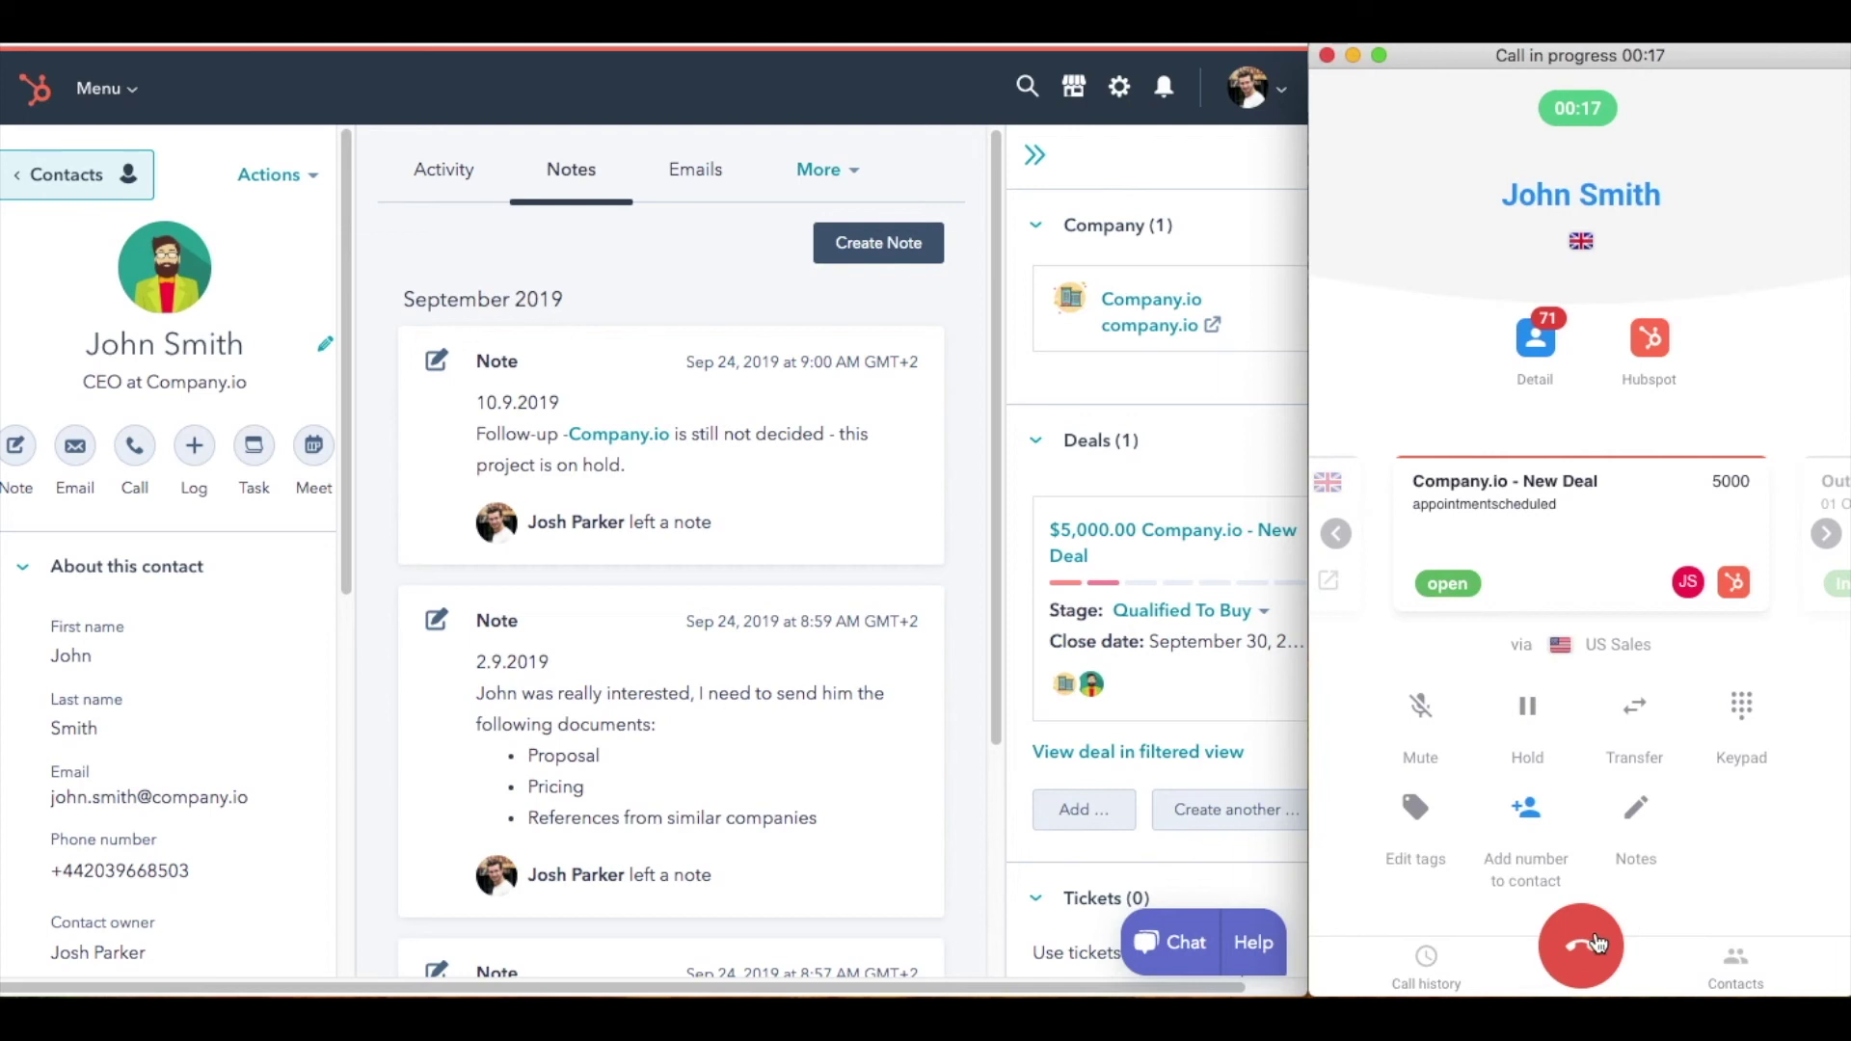
left_click(1596, 945)
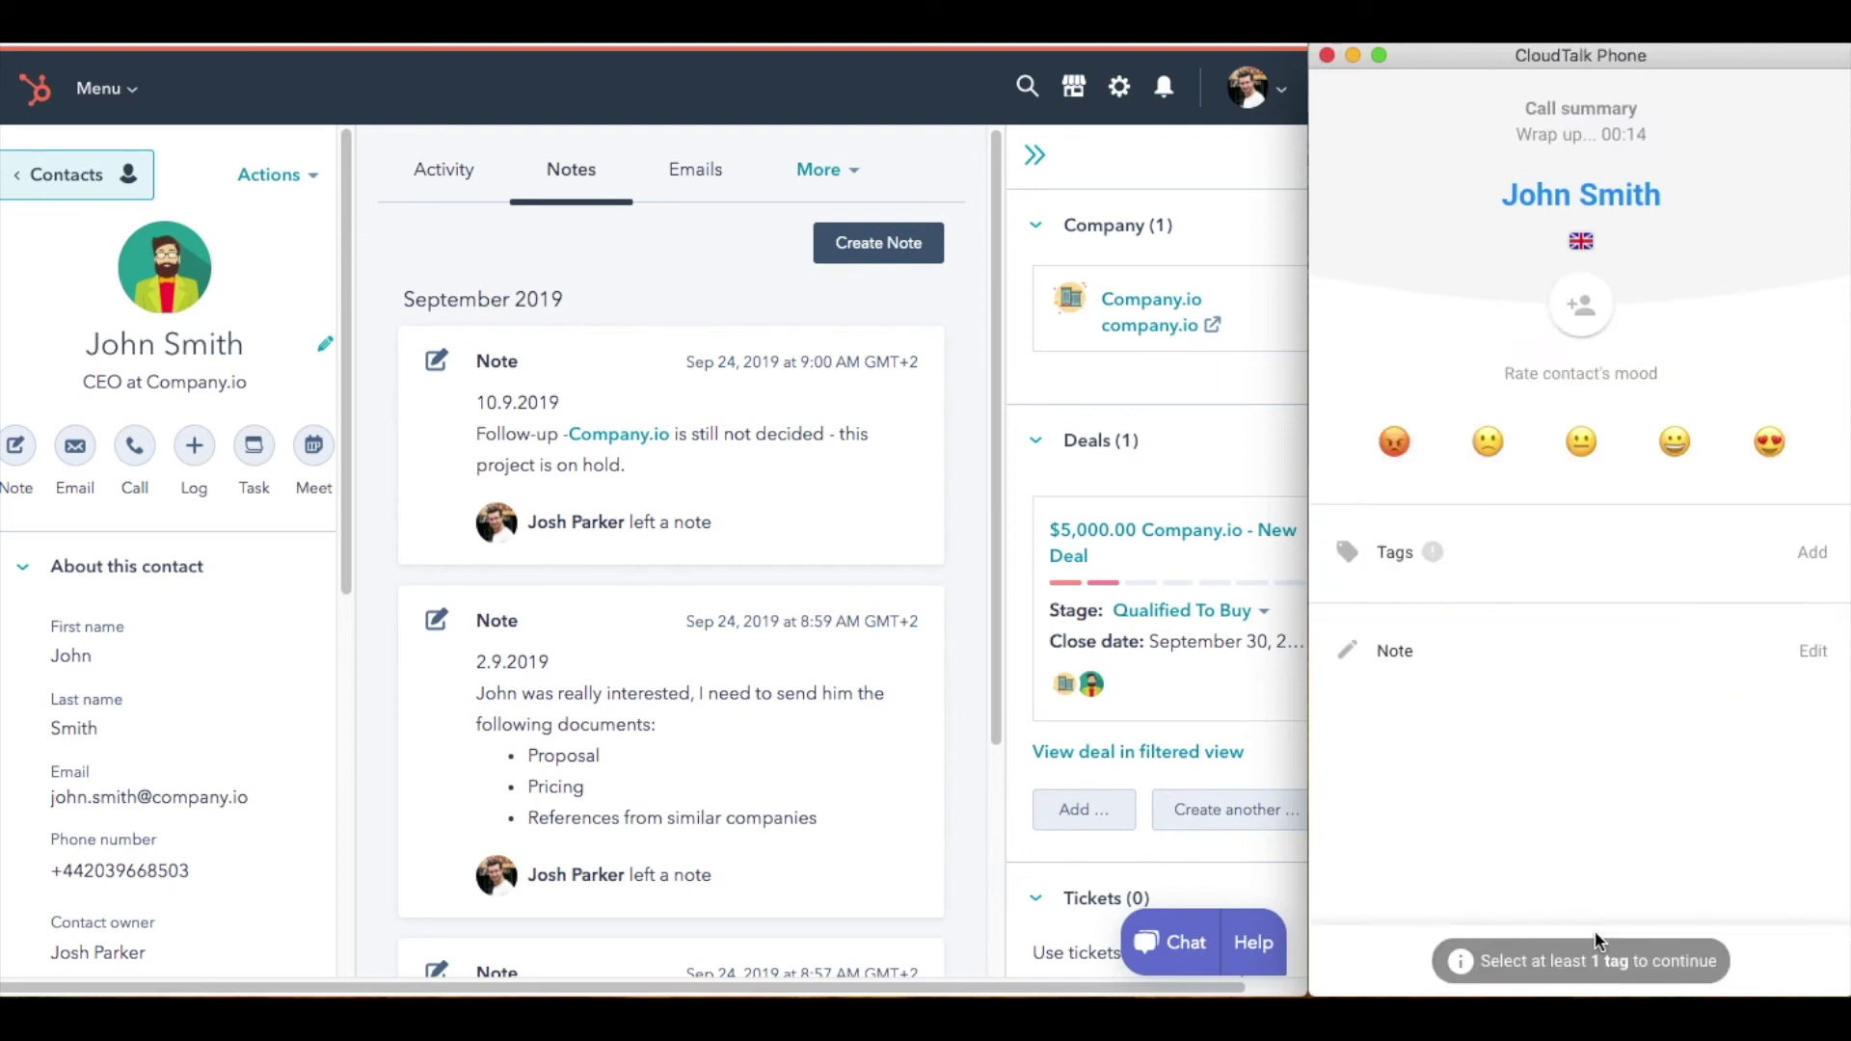
Step: Tag the inbound call Interested and close the call summary
left_click(1808, 554)
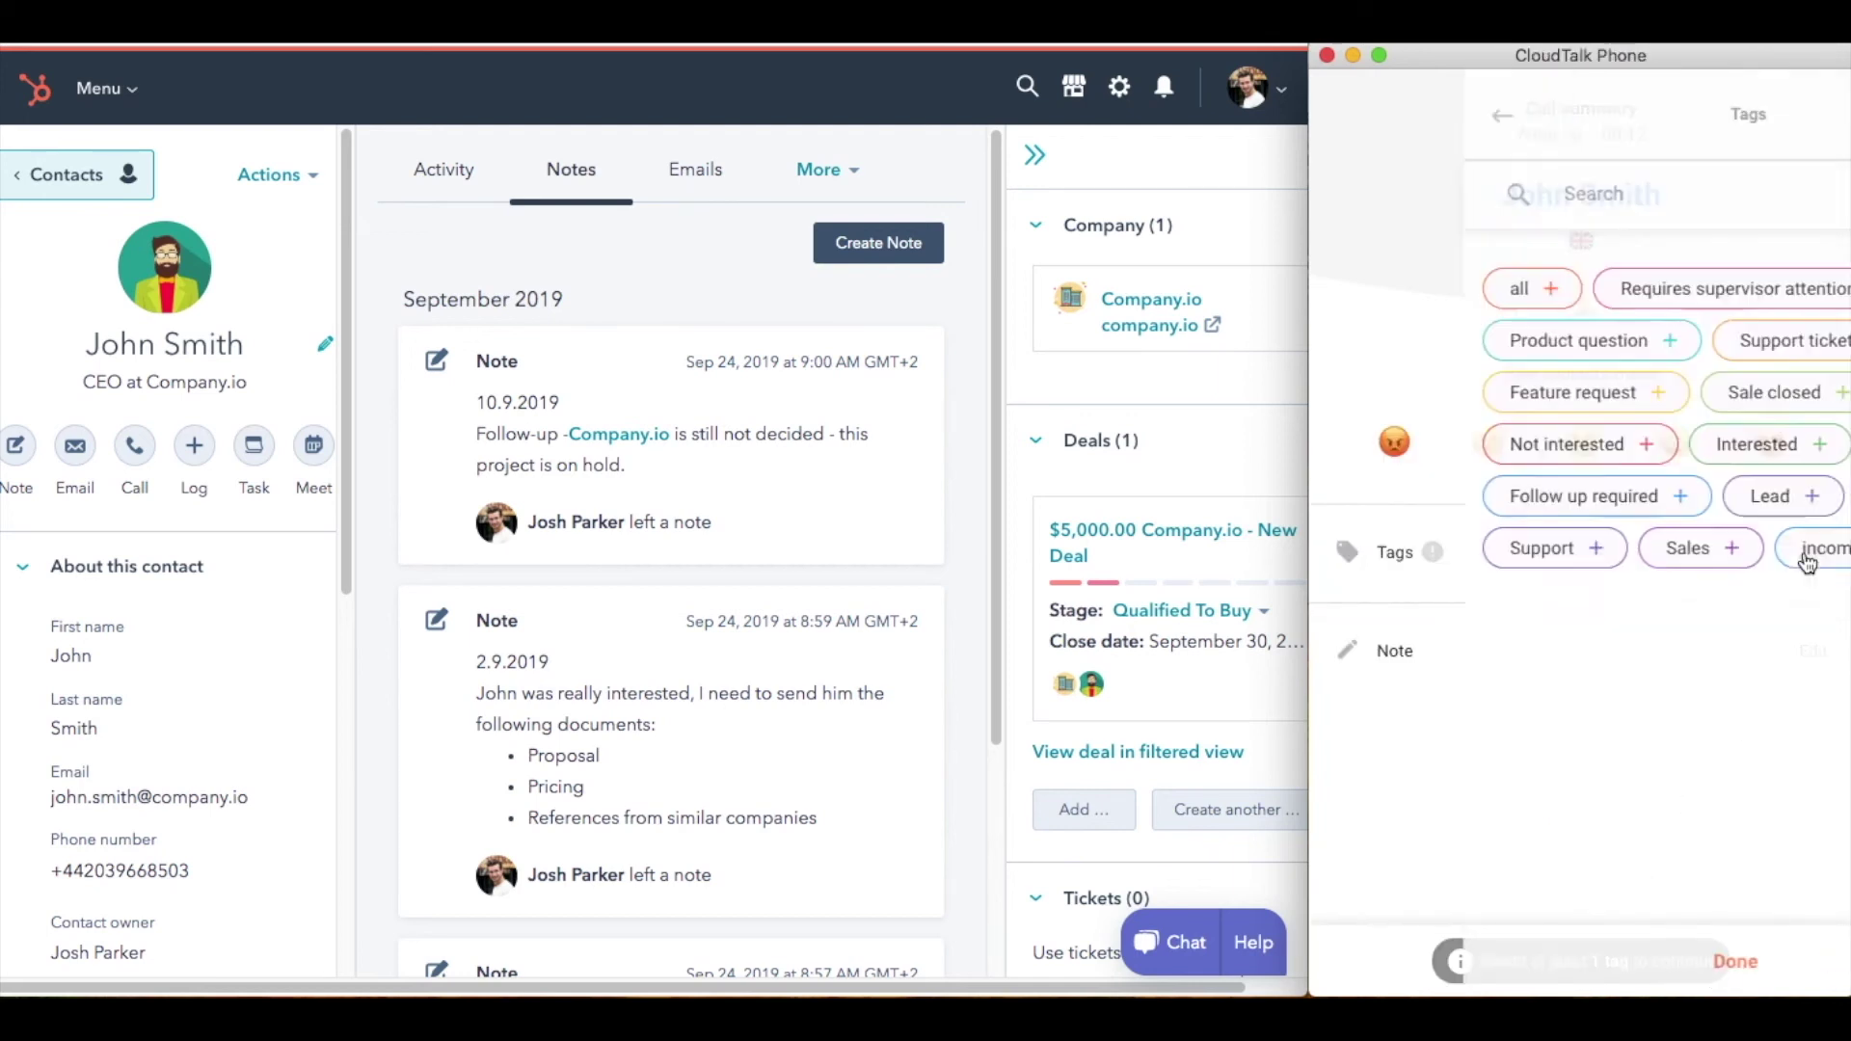
left_click(1639, 457)
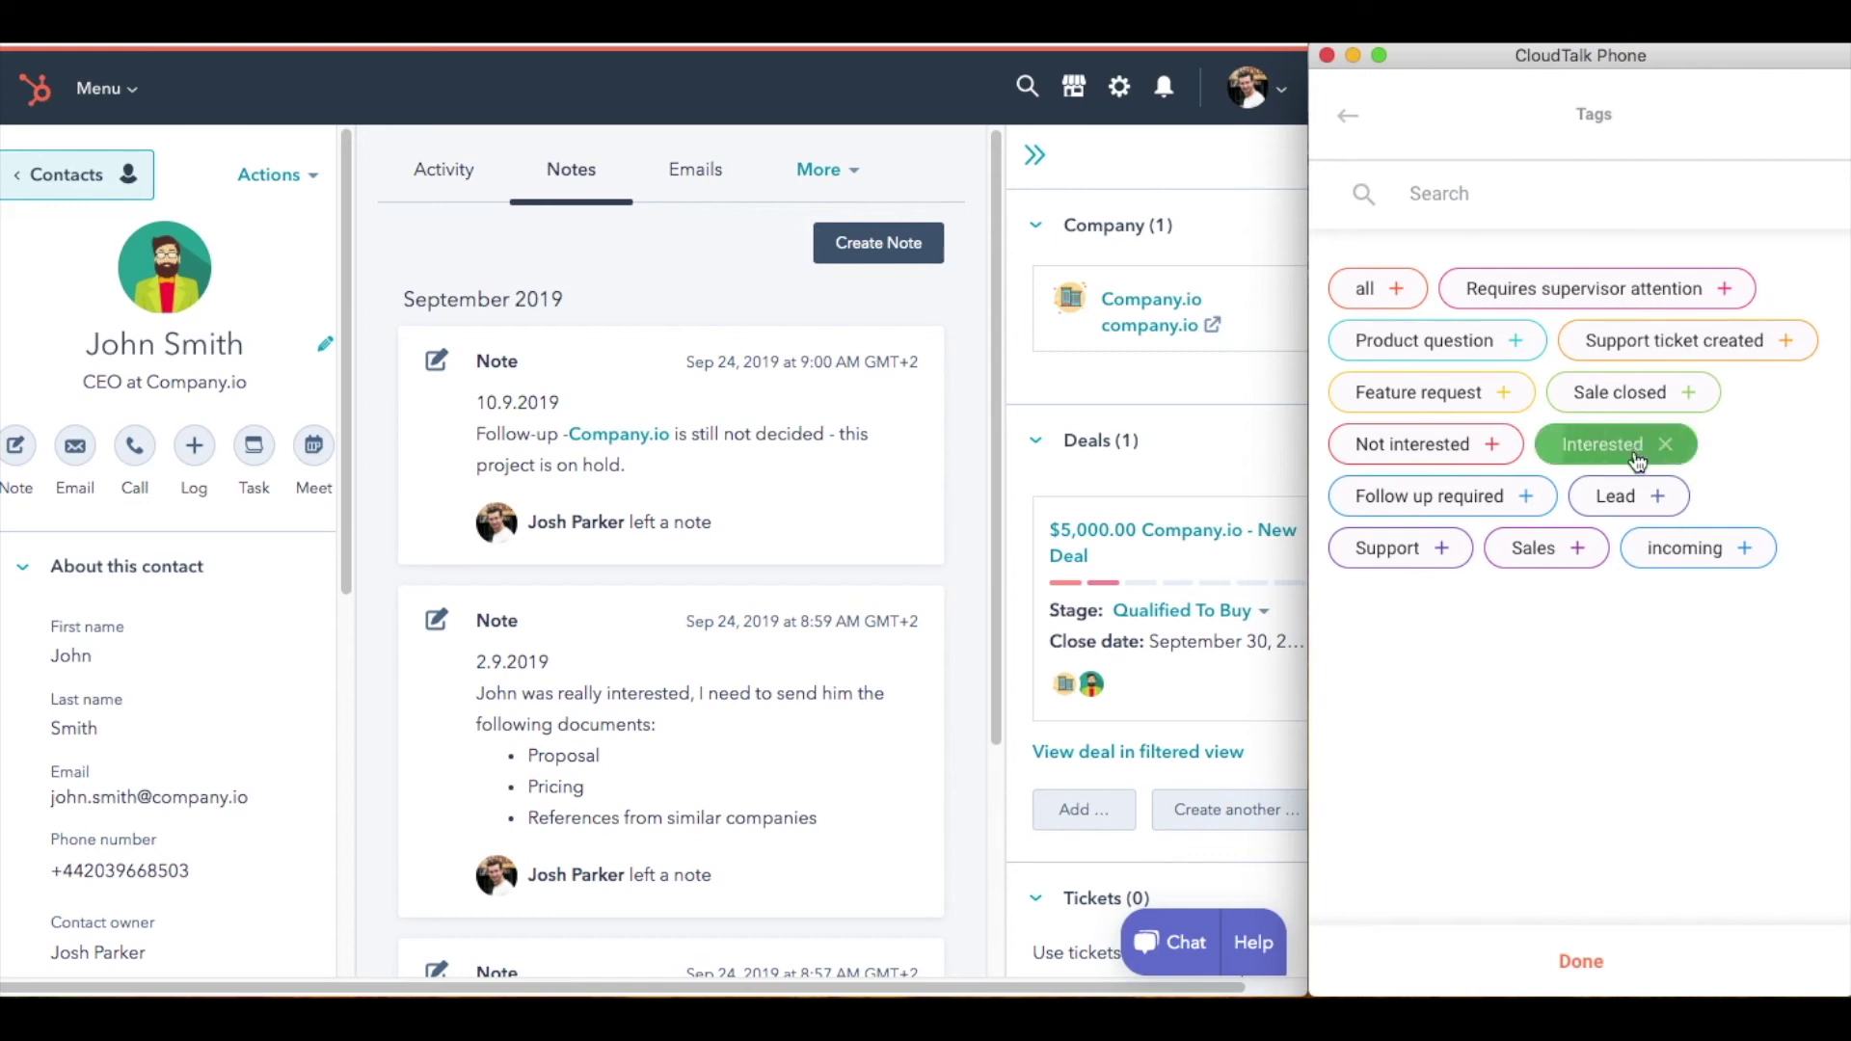
left_click(1634, 500)
left_click(1584, 967)
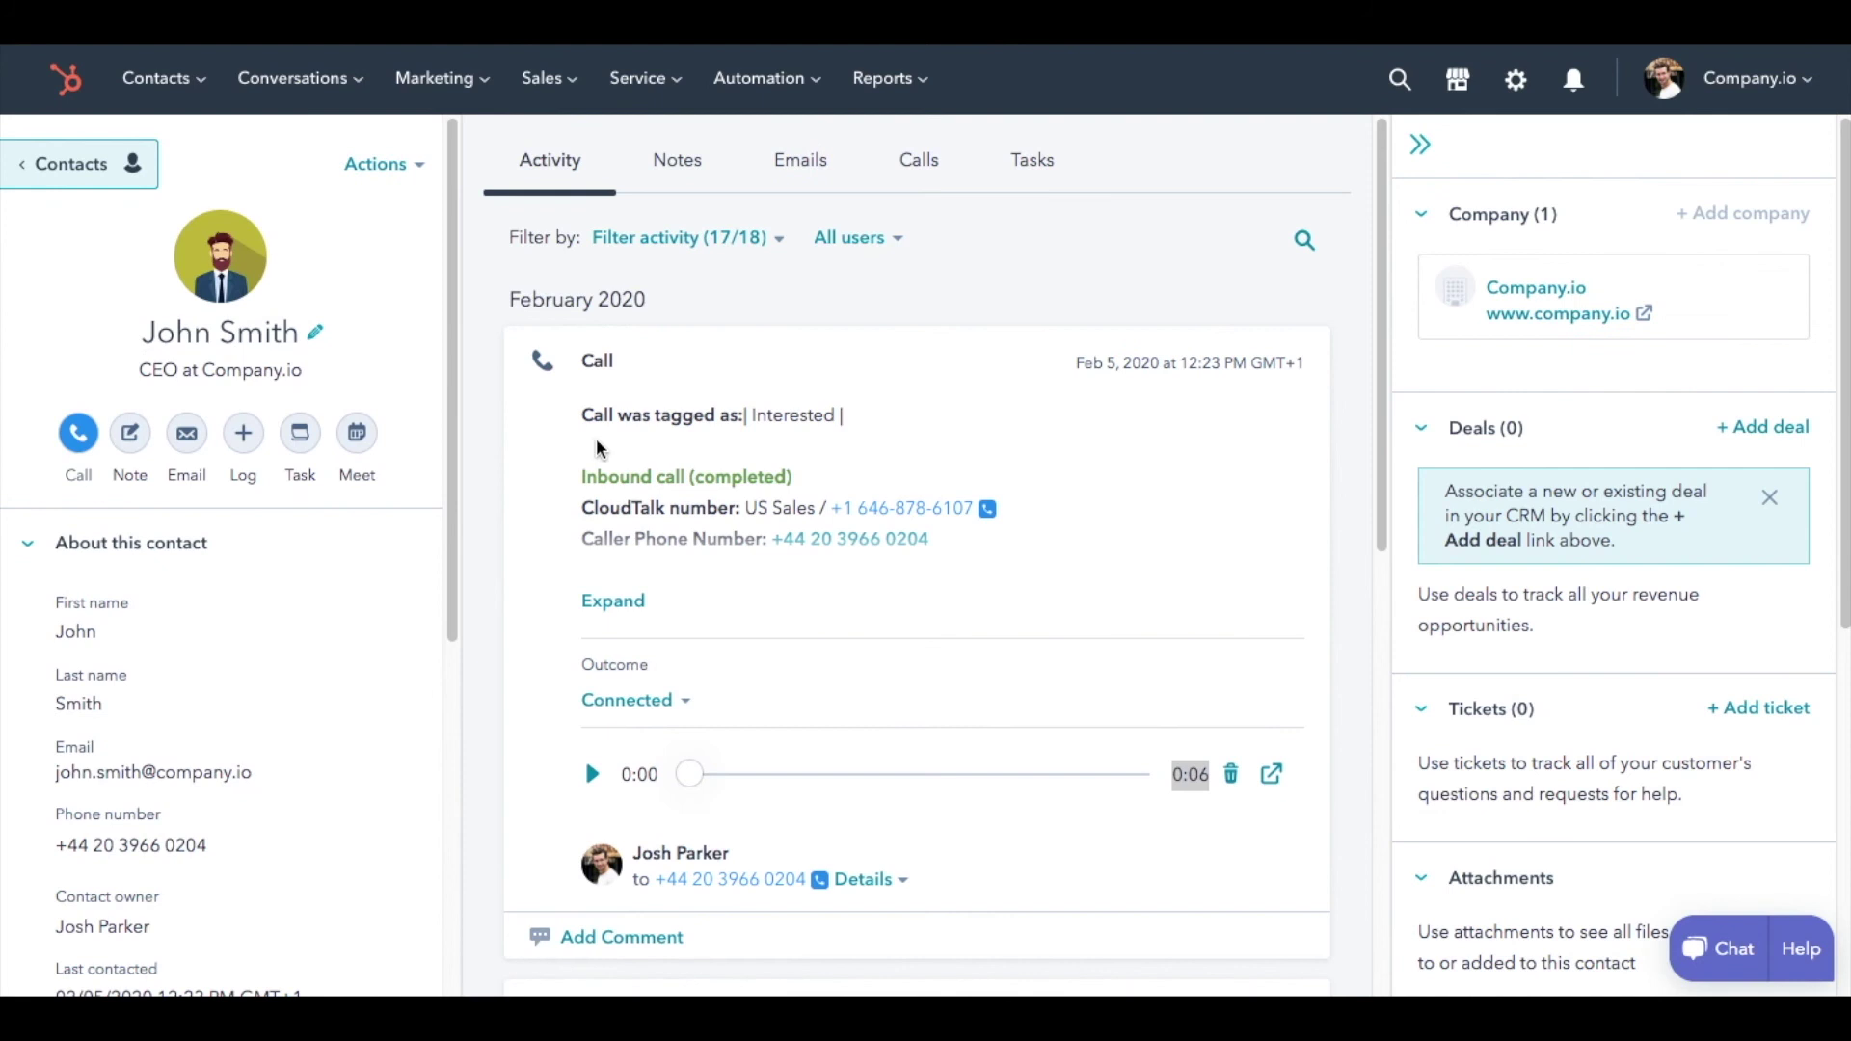
Step: Expand the inbound Call entry on the Activity tab and play its recording
left_click(616, 601)
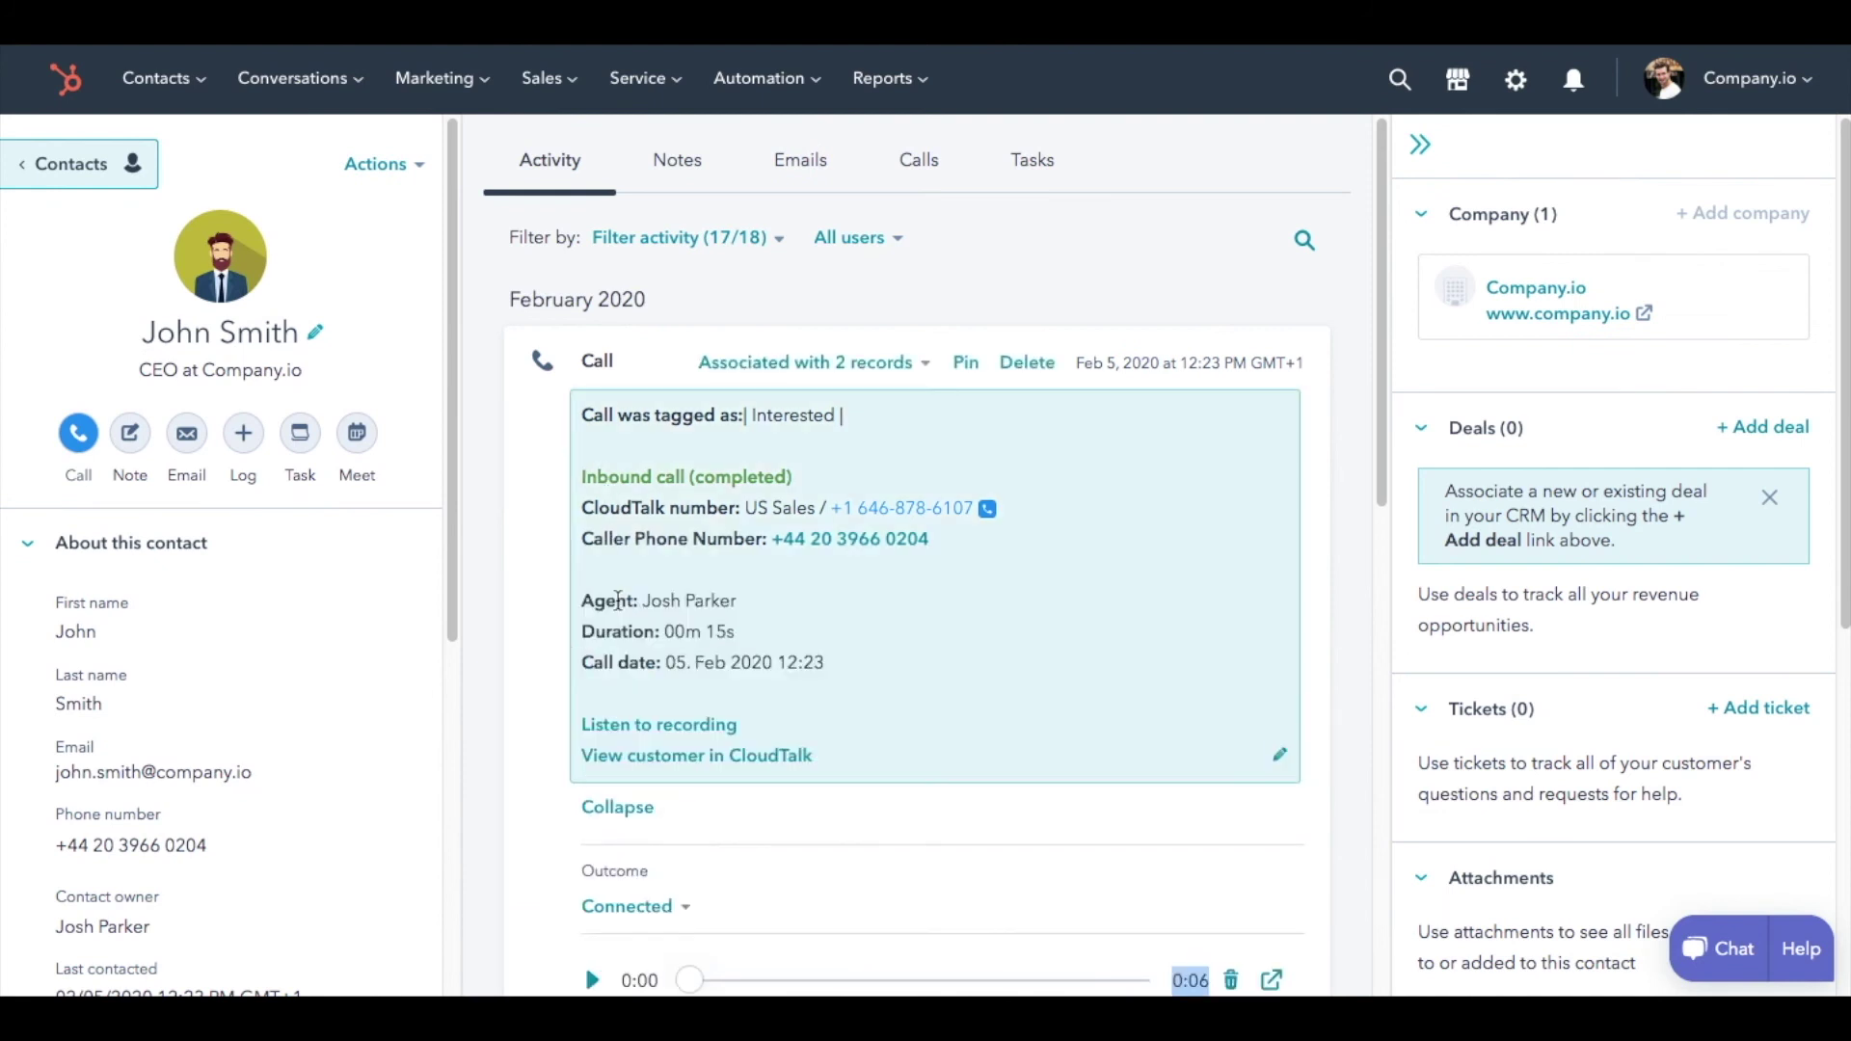
scroll(692, 767, "down", 1)
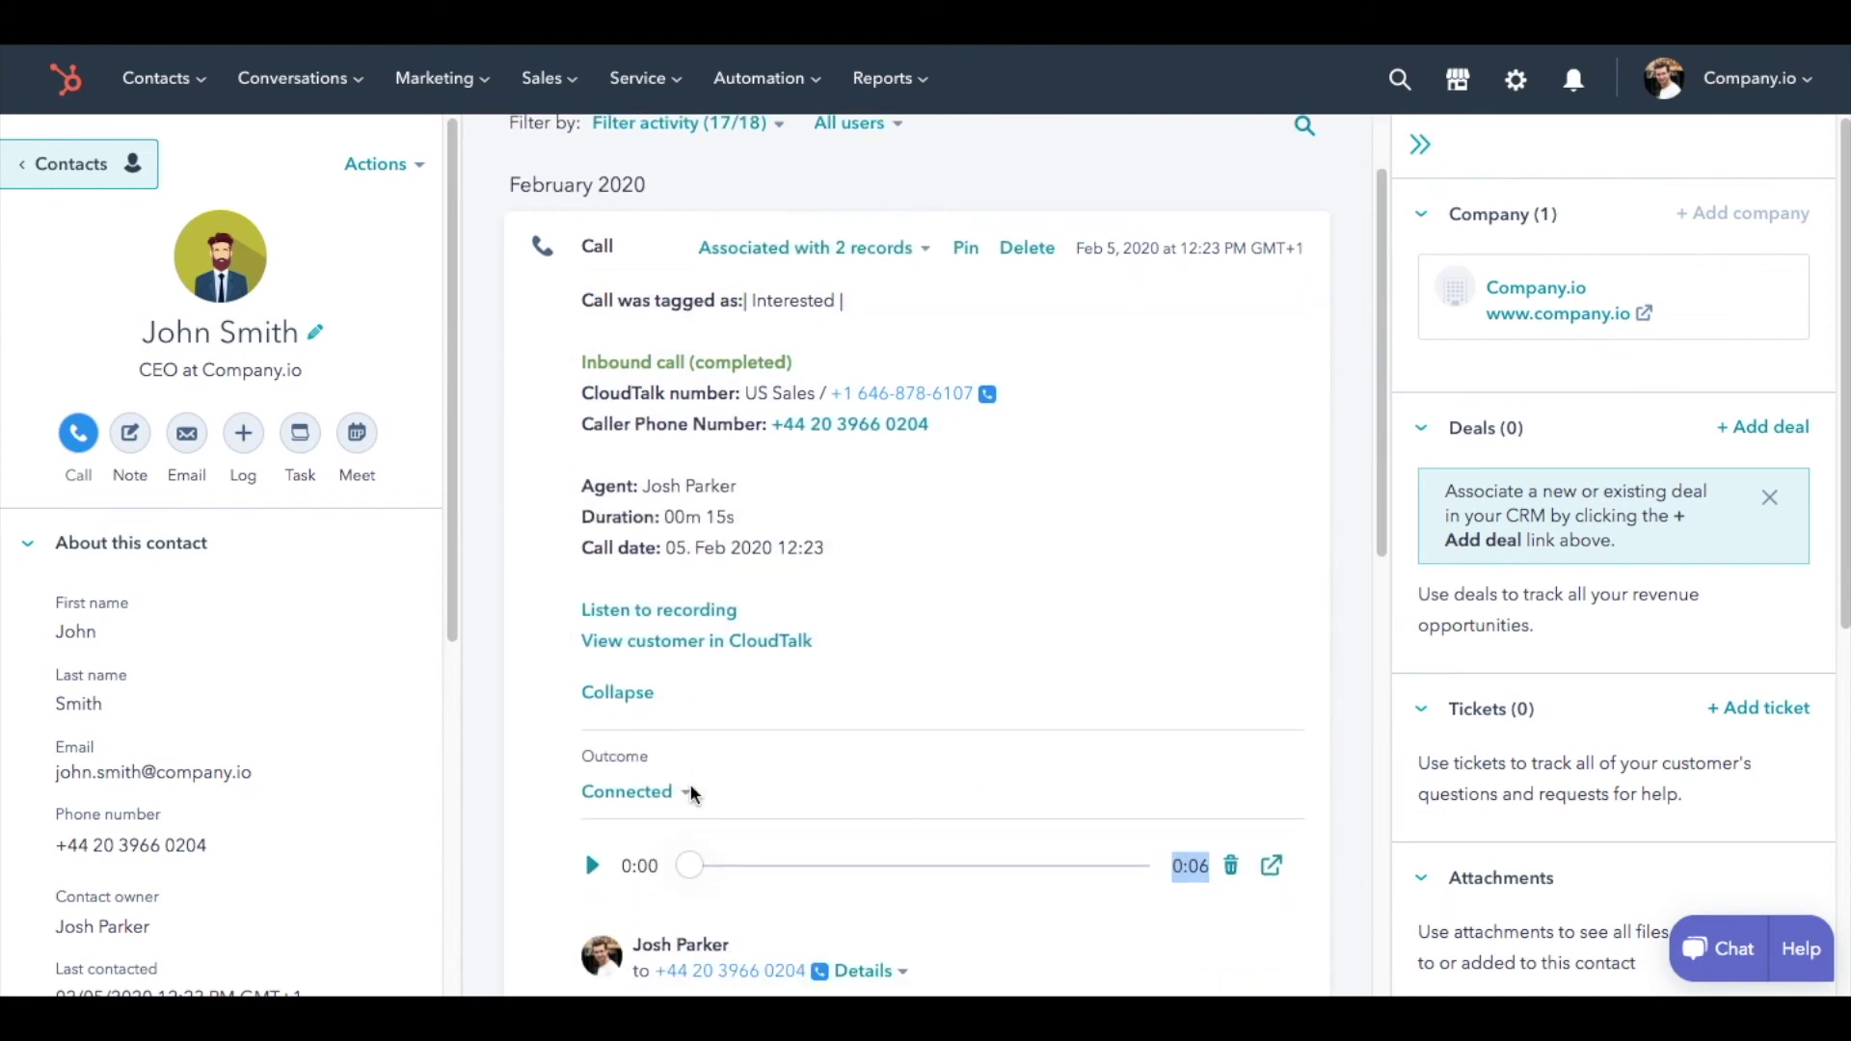
left_click(594, 867)
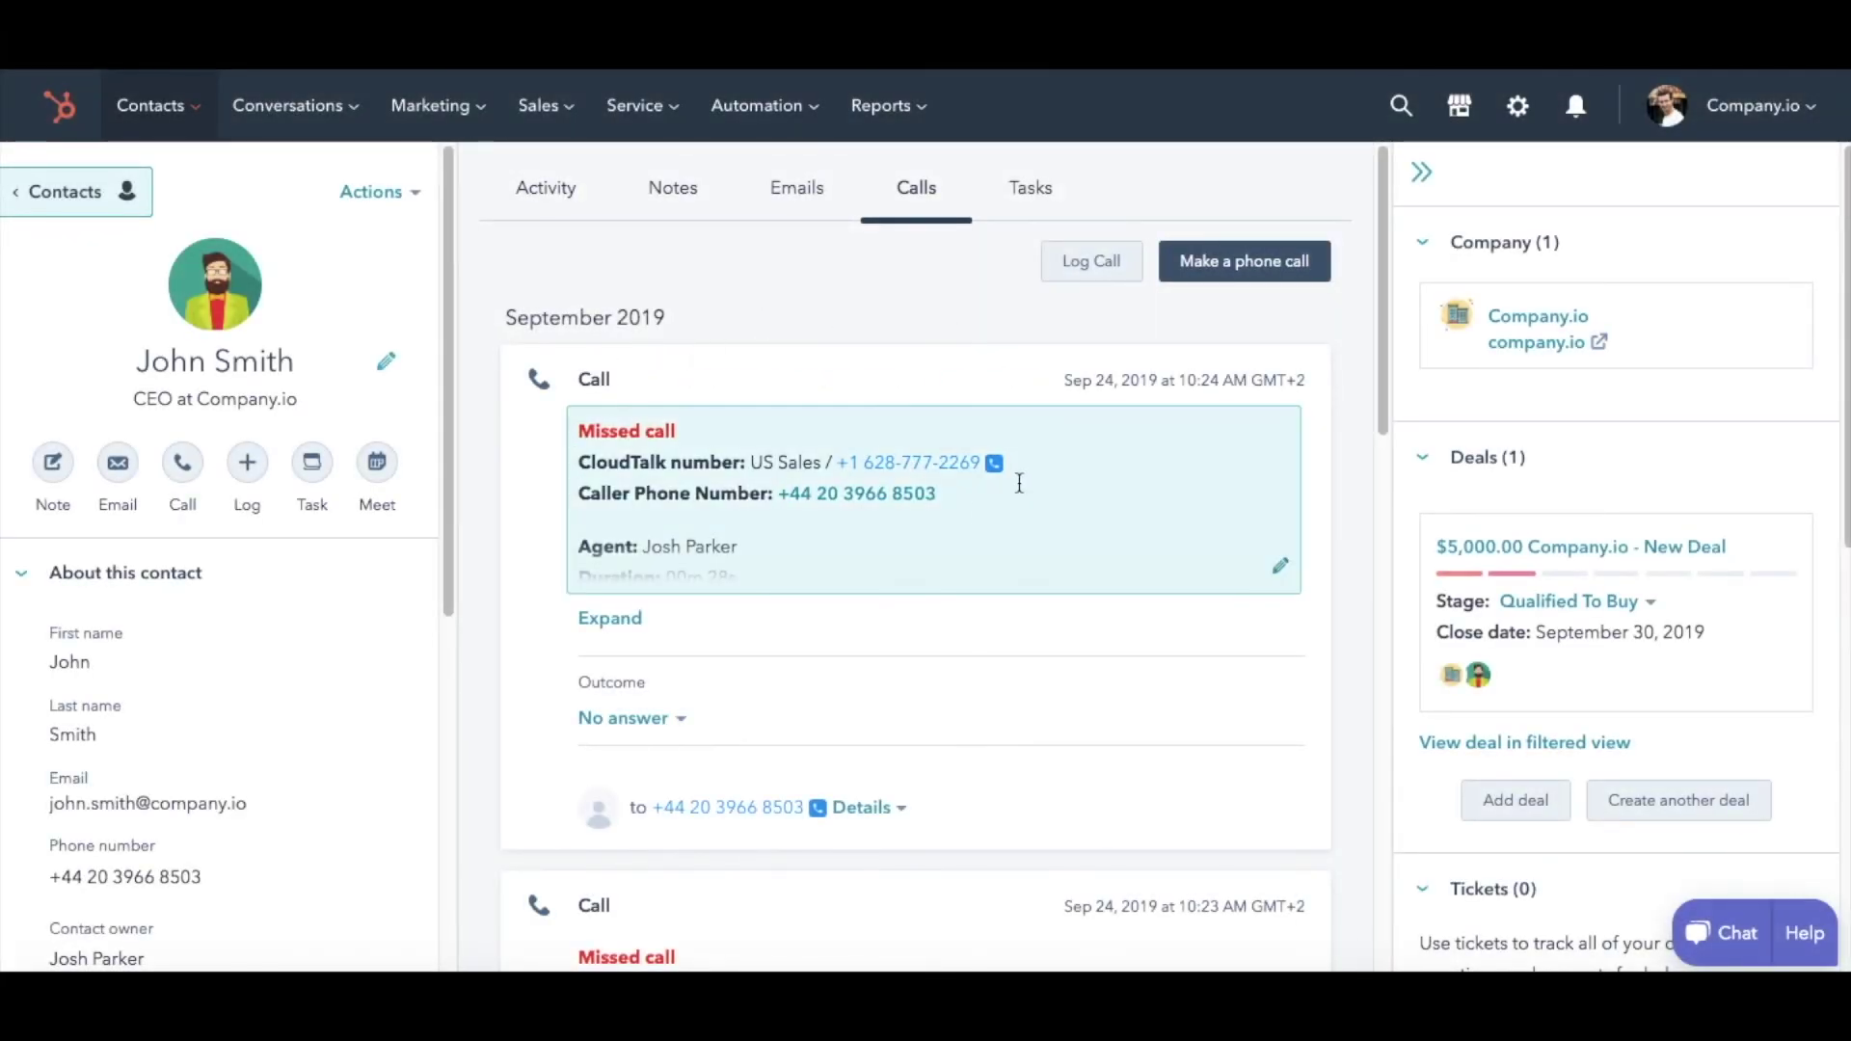
Step: Expand the September 2019 missed call and set its outcome to Connected
left_click(615, 620)
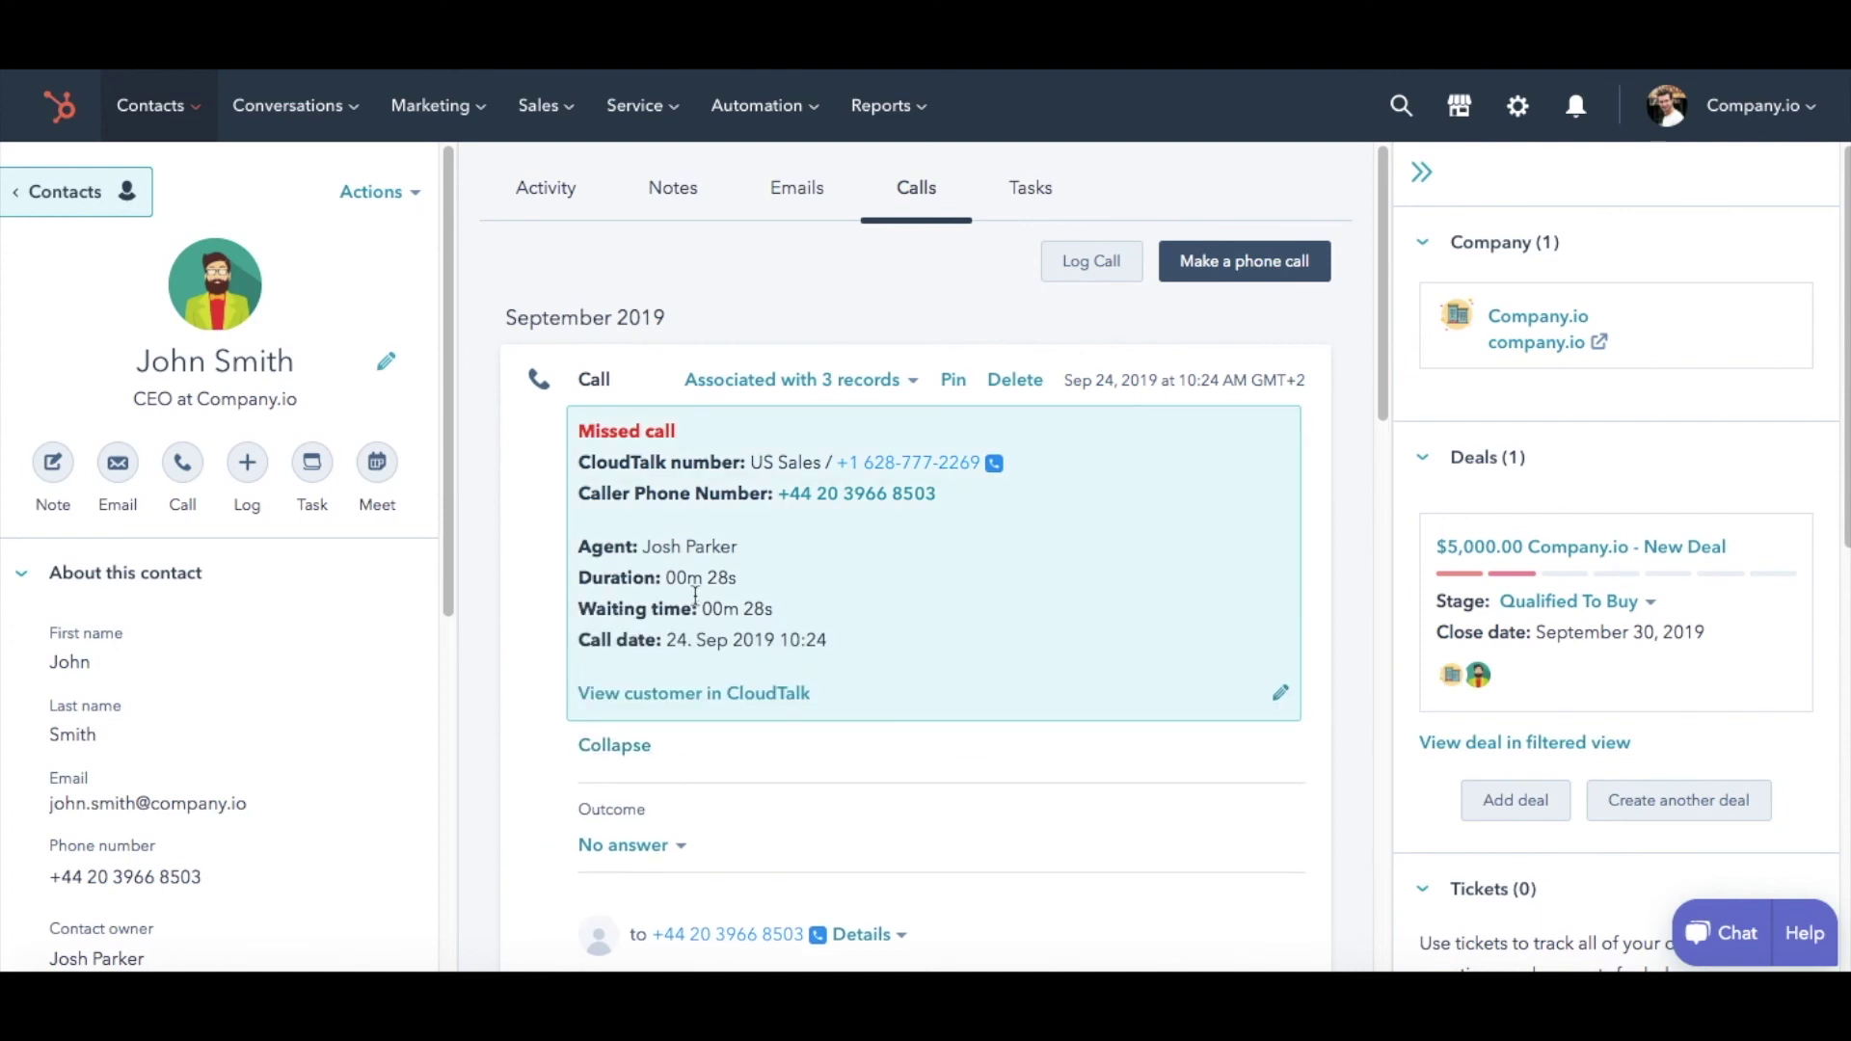
scroll(690, 662, "down", 1)
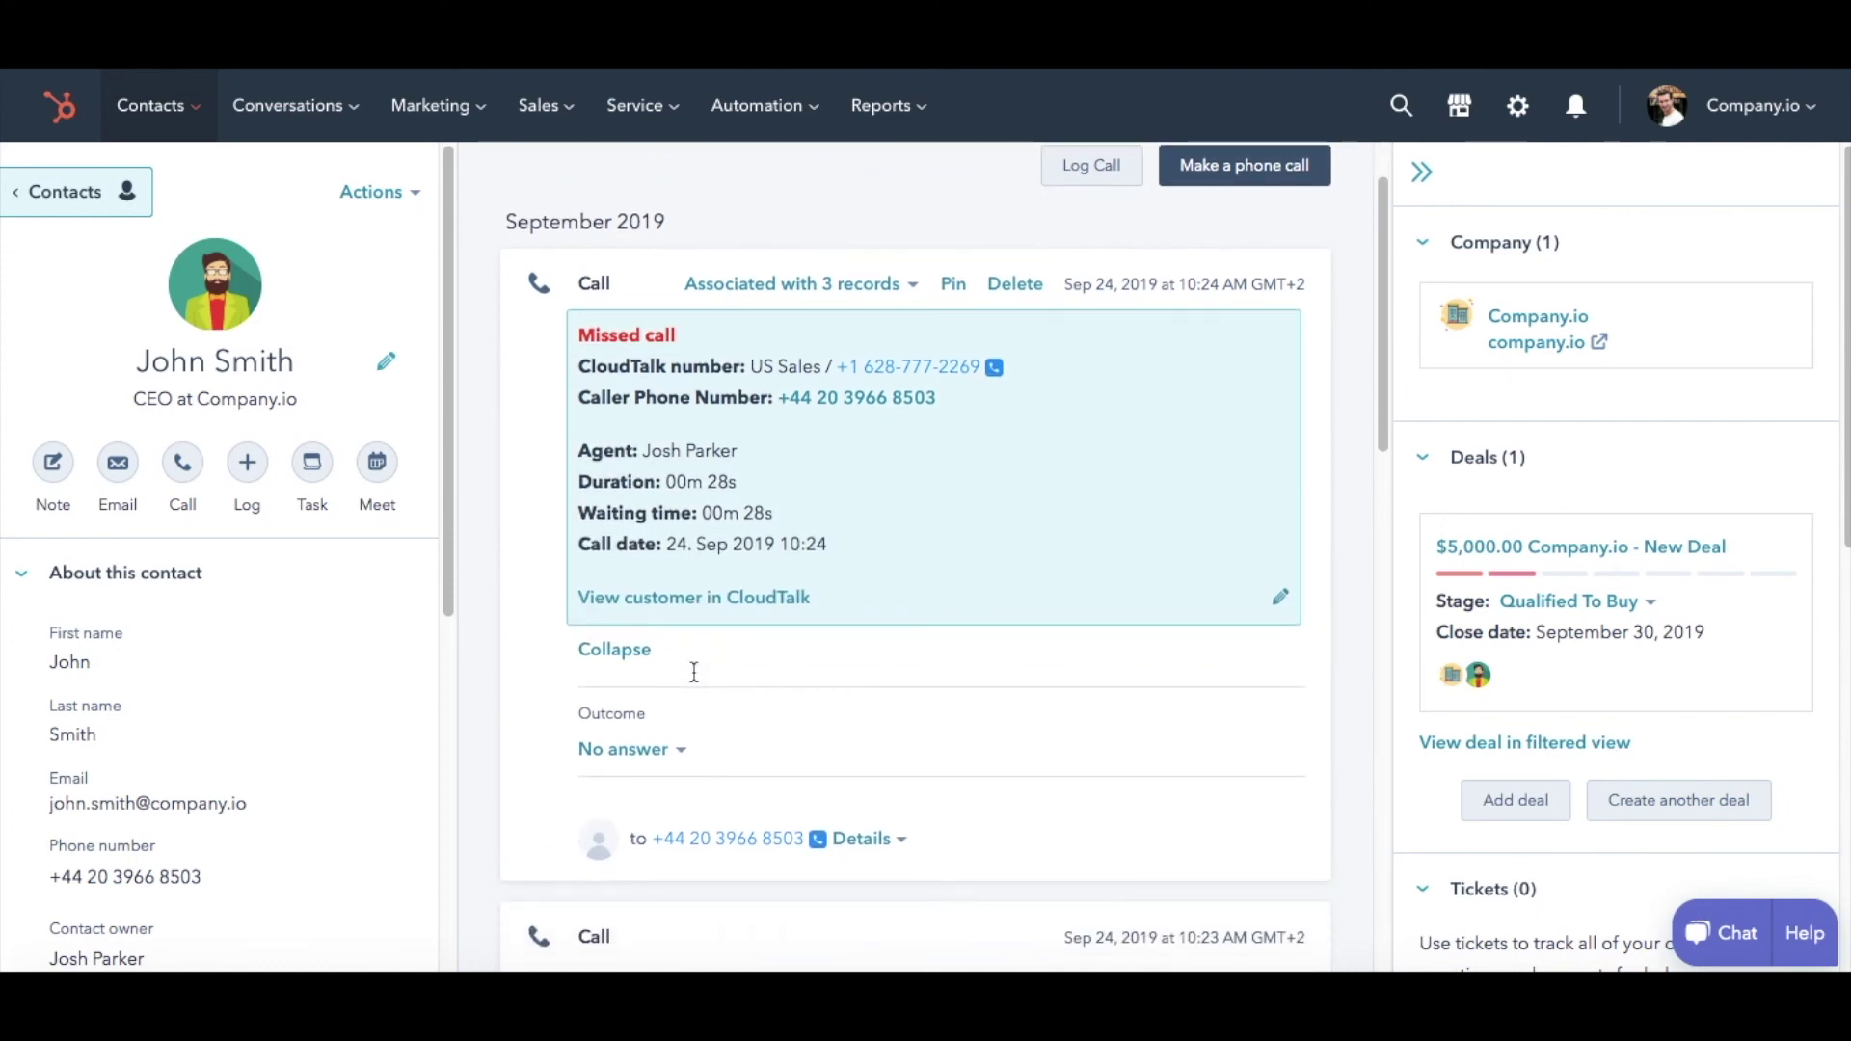
left_click(653, 754)
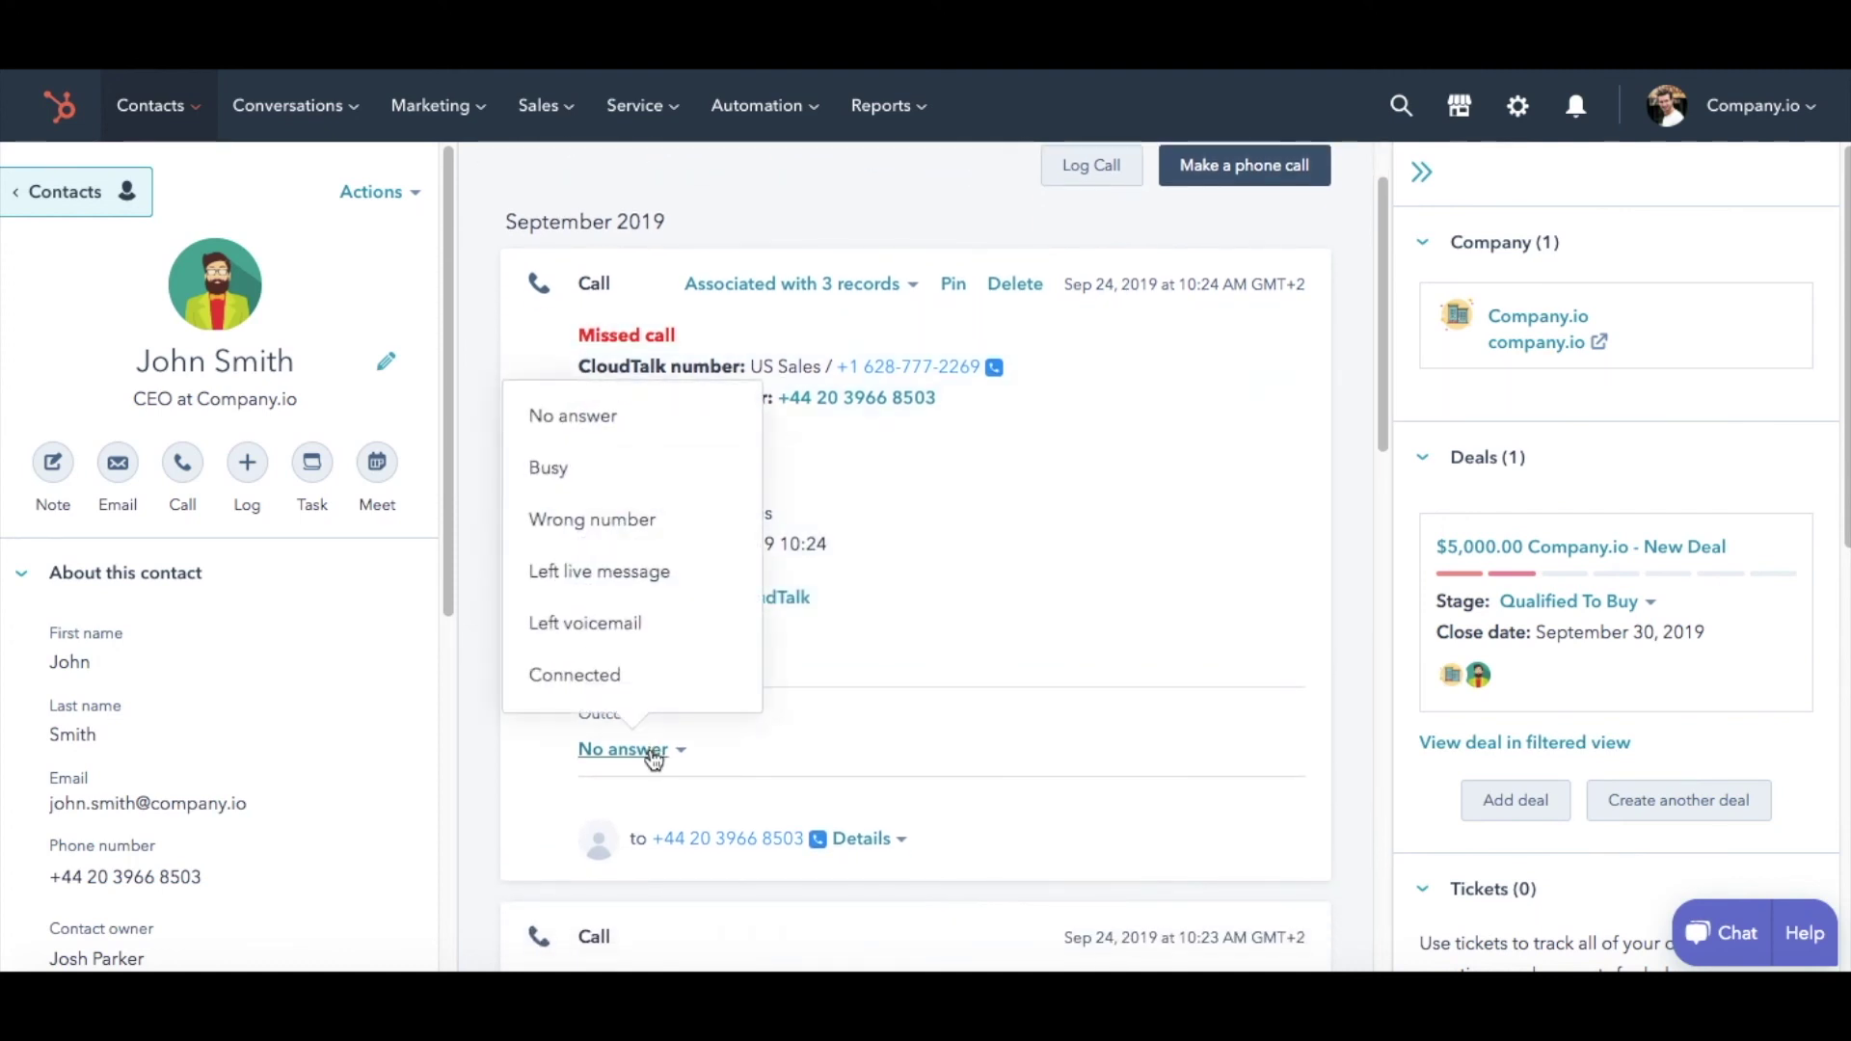
left_click(646, 675)
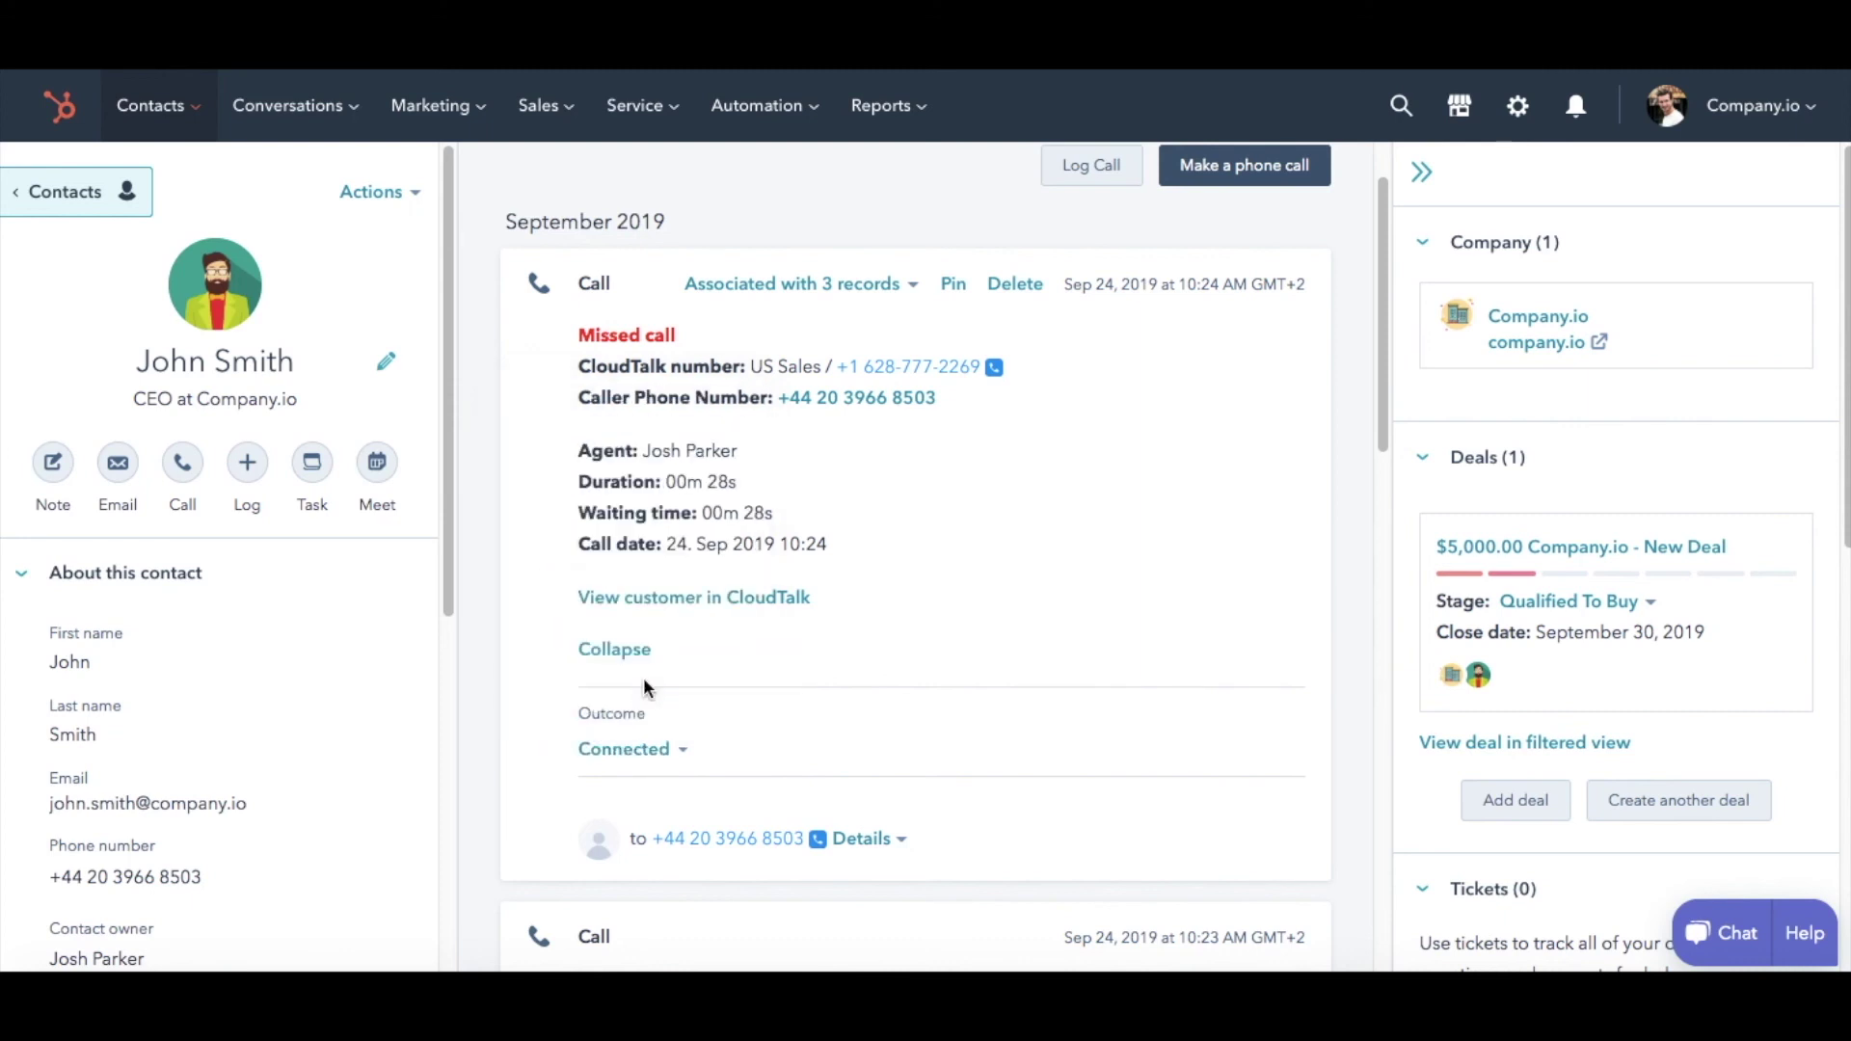